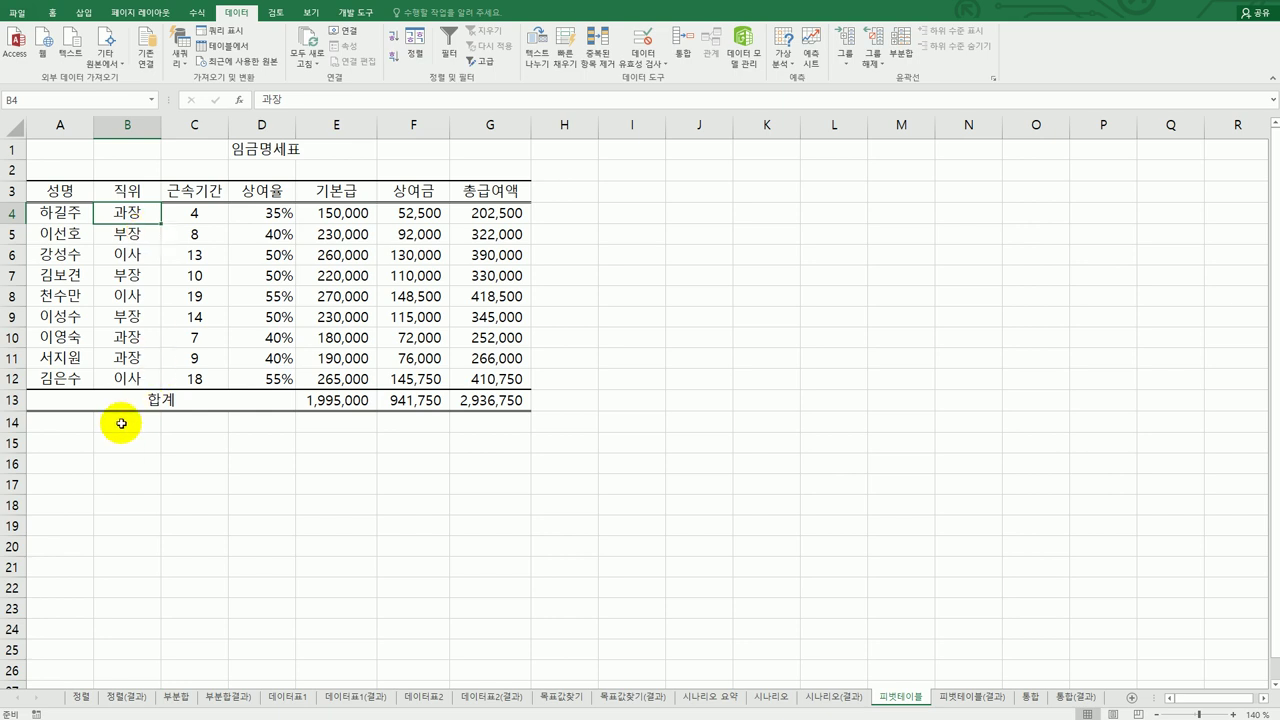
# Start a pivot table using the salary table range A3:G13, including the 합계 row, as its source
pyautogui.click(105, 407)
pyautogui.moveTo(105, 407); pyautogui.dragTo(482, 402)
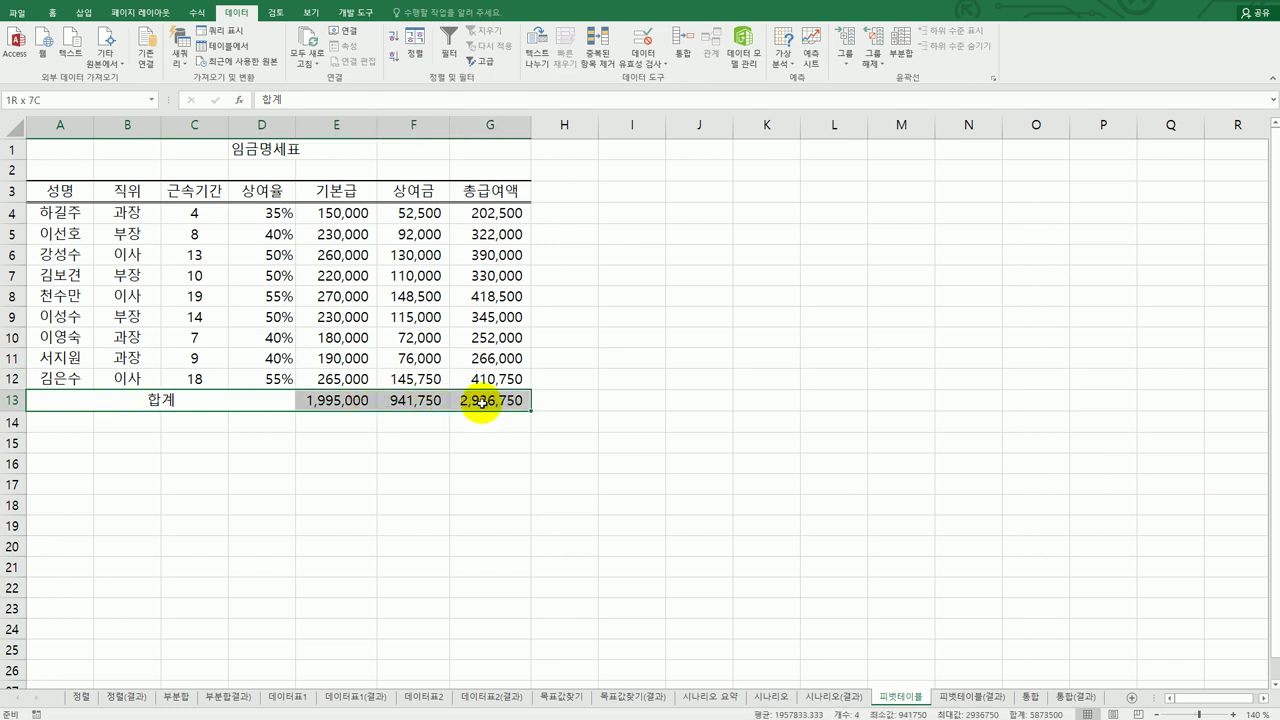
pyautogui.click(266, 232)
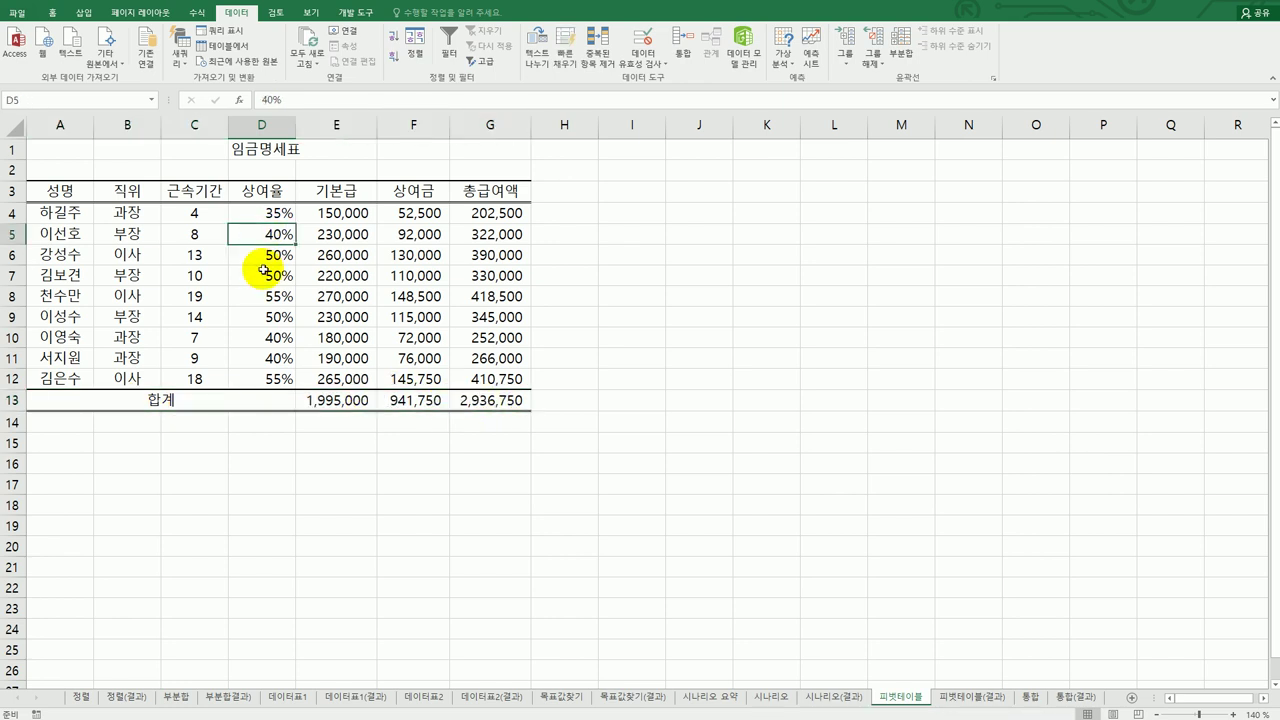
pyautogui.click(92, 14)
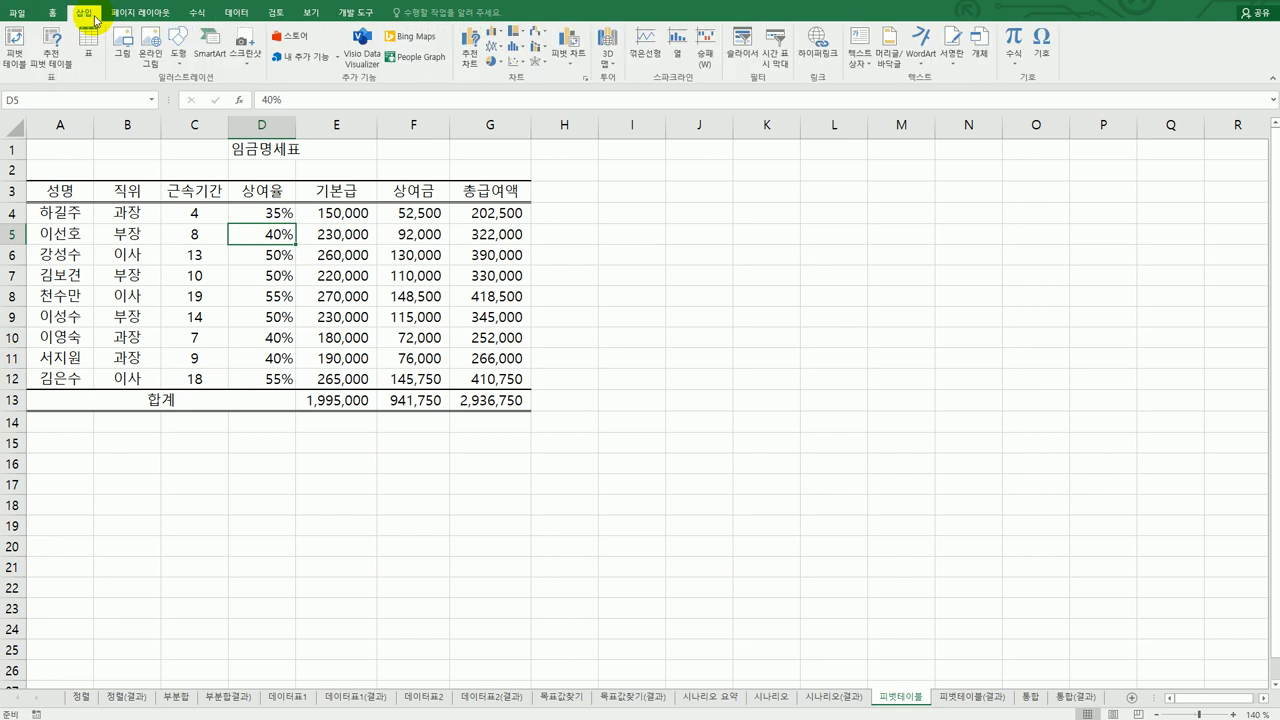
pyautogui.click(26, 43)
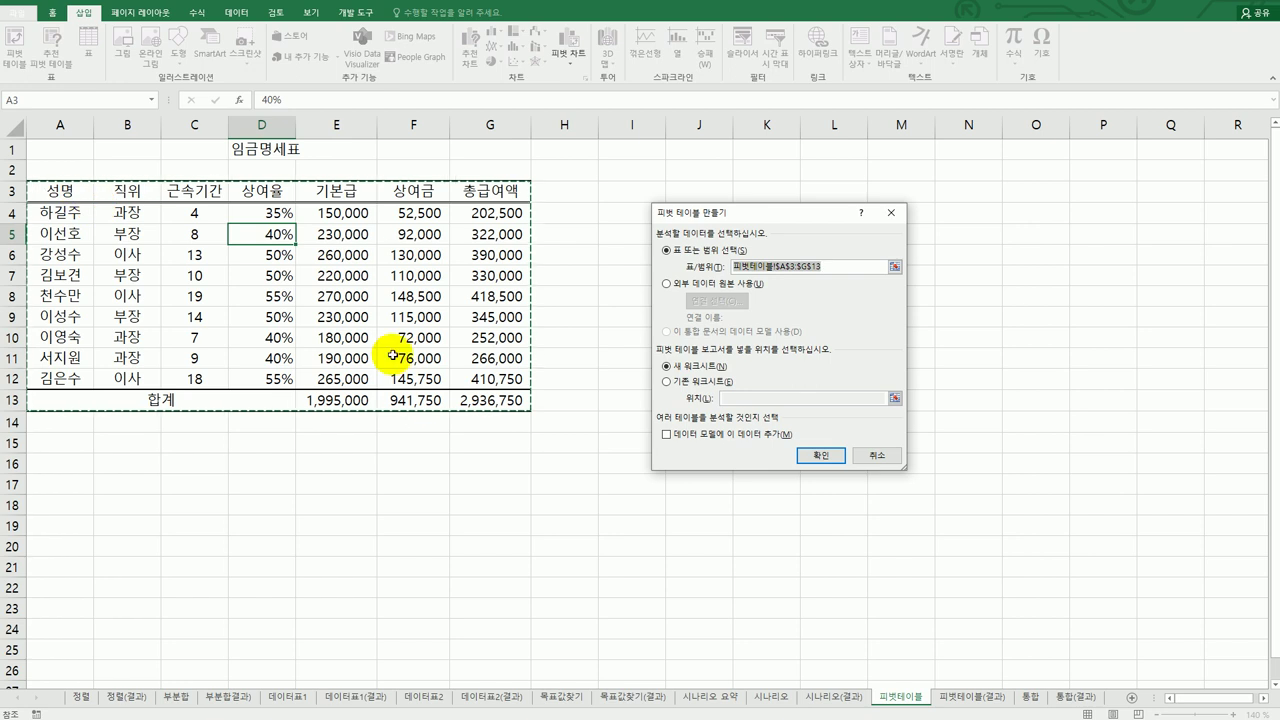
pyautogui.moveTo(73, 189); pyautogui.dragTo(462, 378)
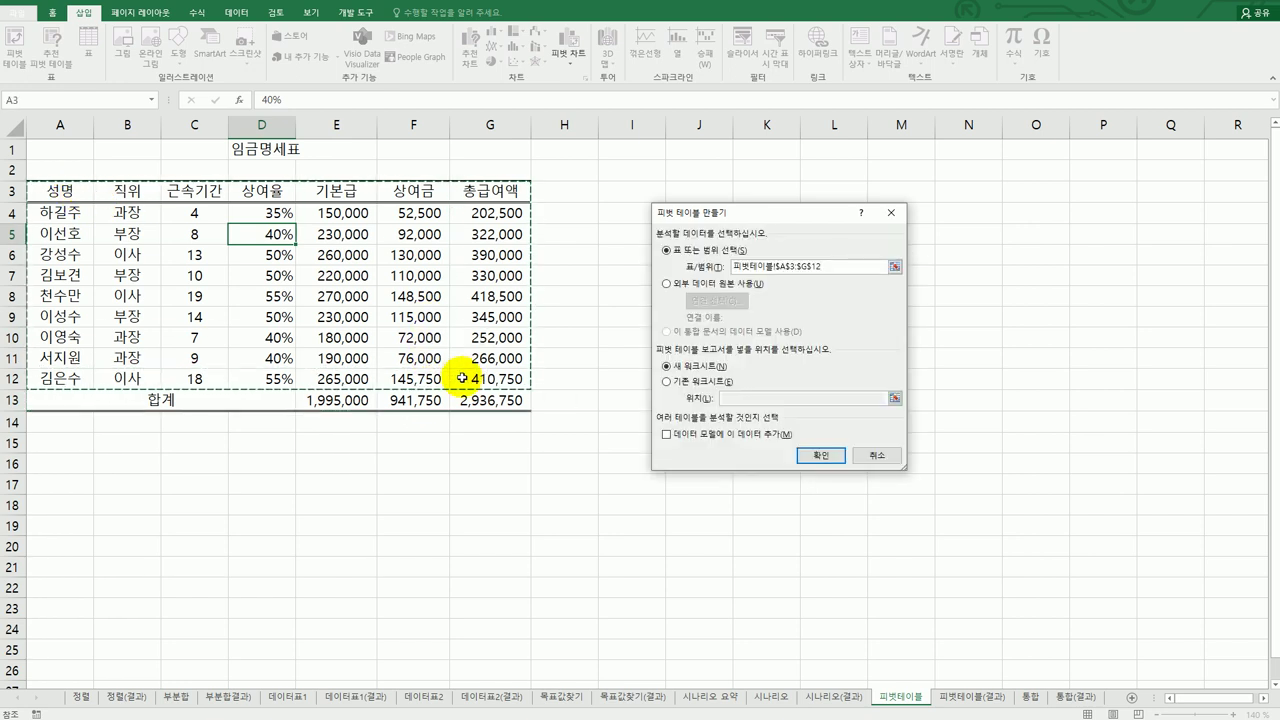
pyautogui.moveTo(77, 194); pyautogui.dragTo(490, 397)
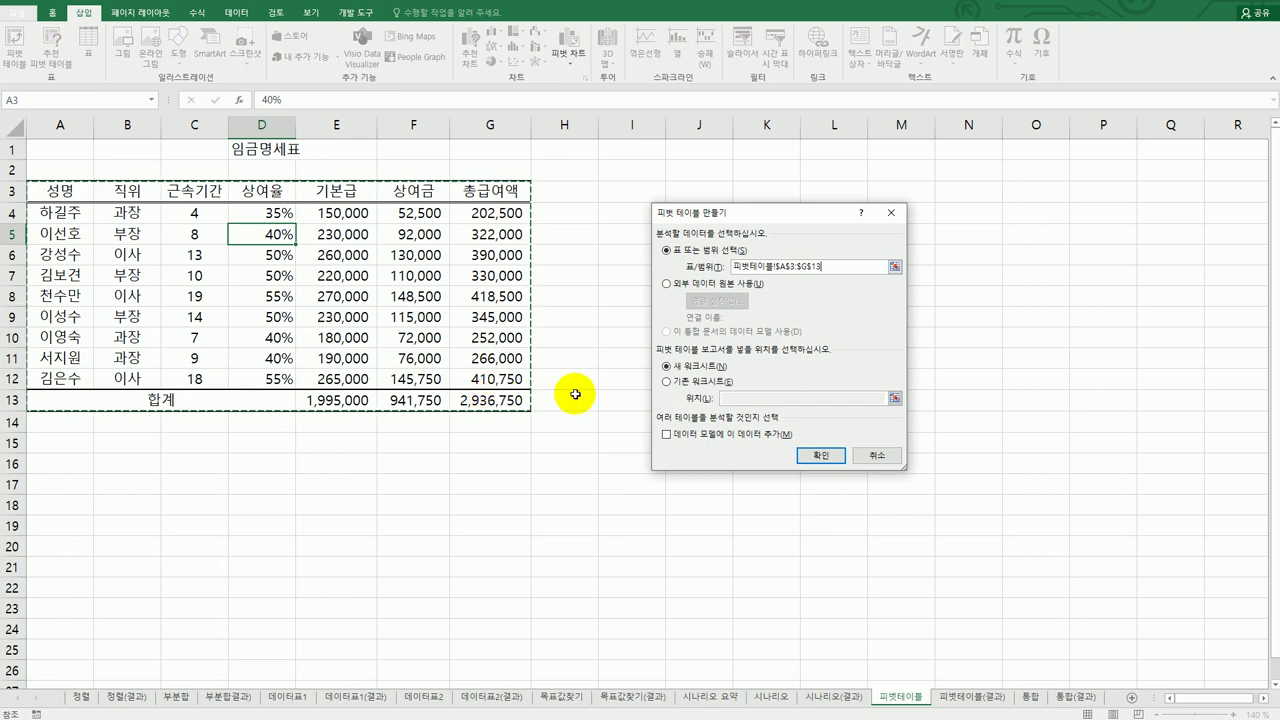
# Place the pivot table on the existing worksheet at cell A18 and create it
pyautogui.click(686, 381)
pyautogui.click(732, 397)
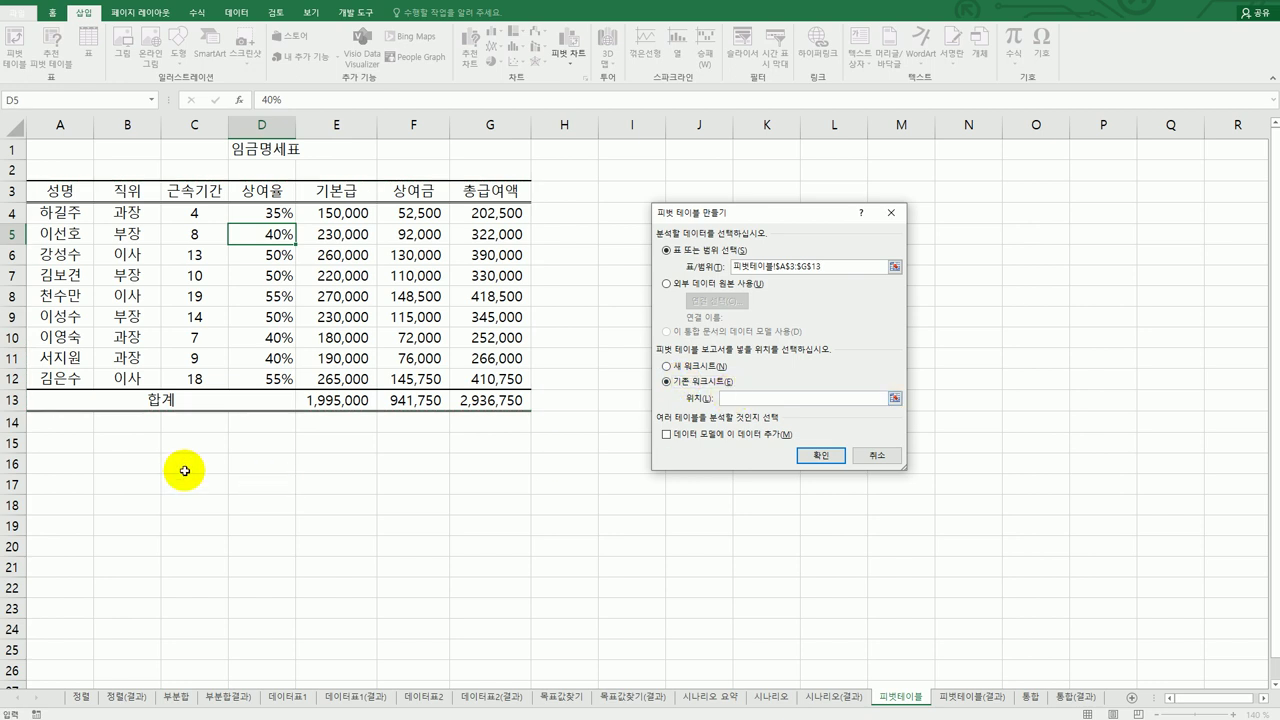
pyautogui.click(68, 507)
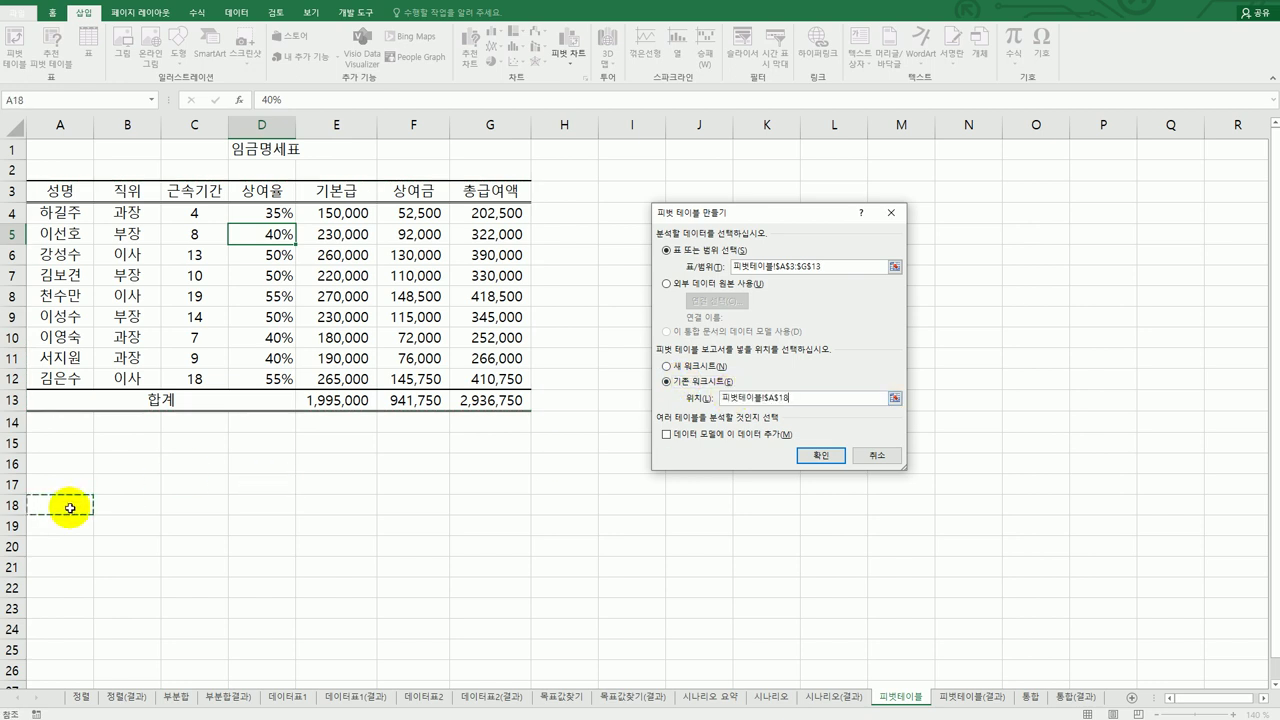
pyautogui.click(818, 455)
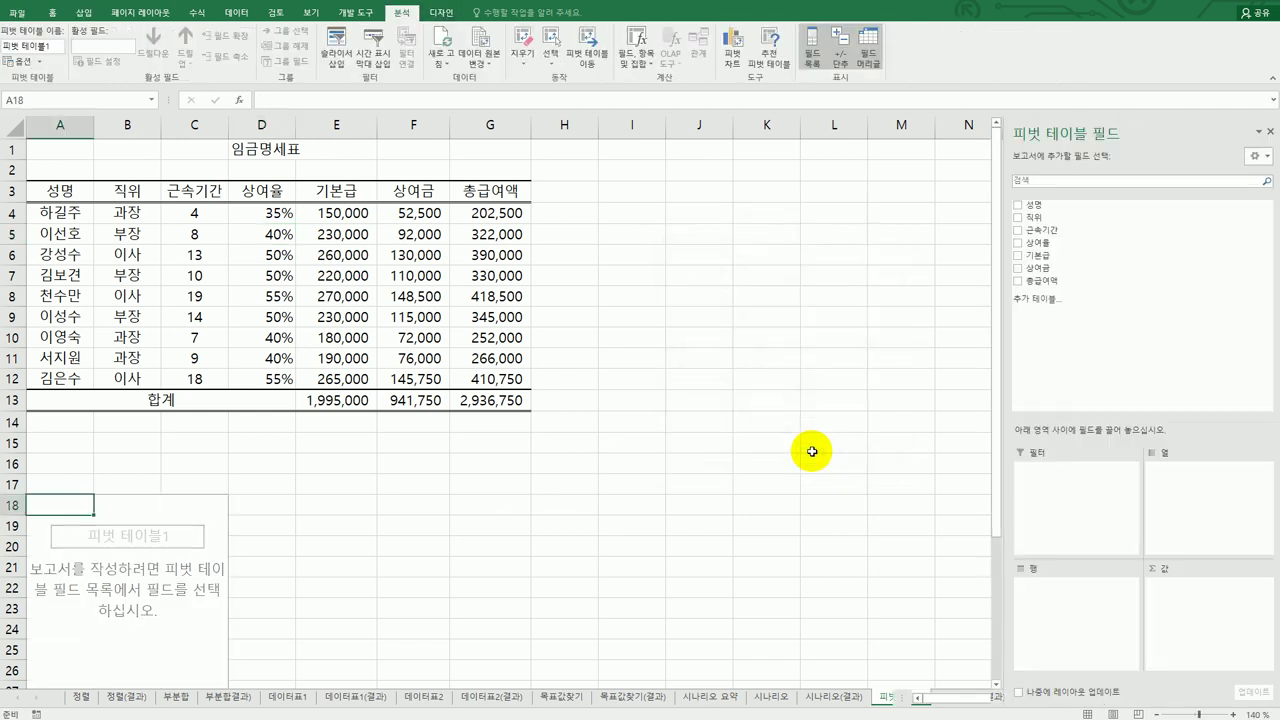
# Lay out the pivot table with 직위 as columns, 근속기간 as rows, and 기본급 and 상여금 as values
pyautogui.scroll(-4, 766, 467)
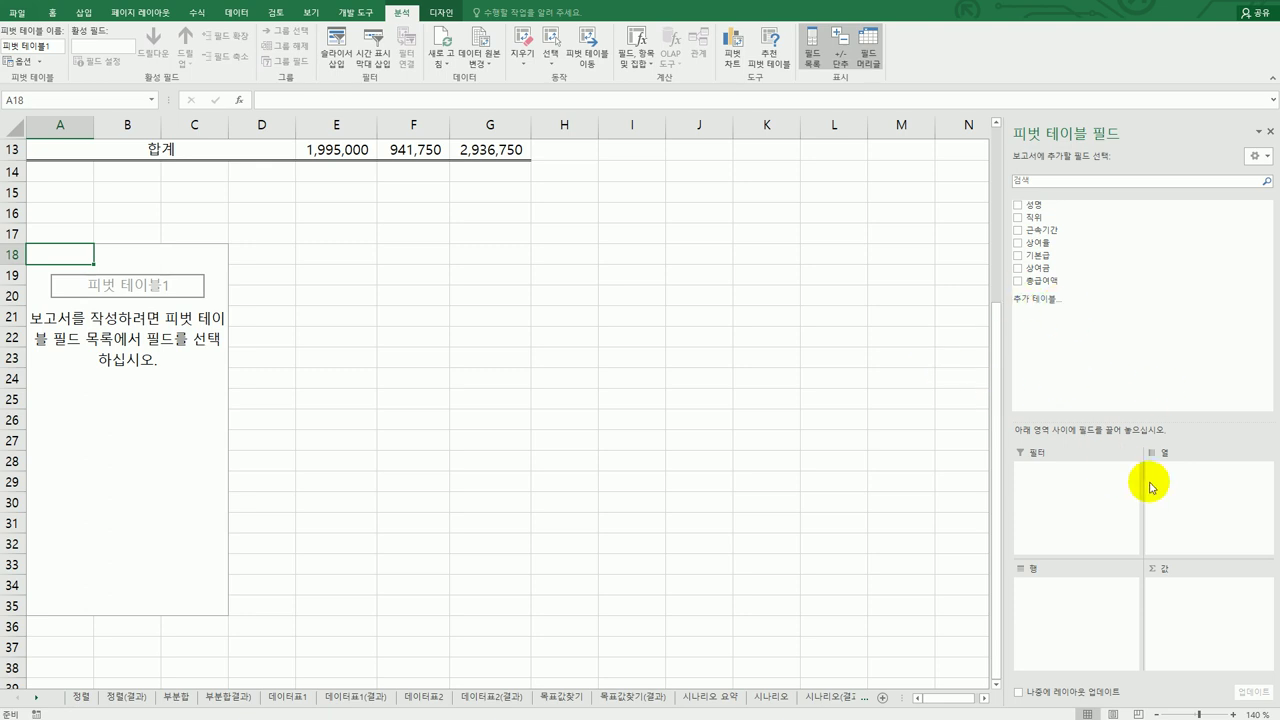
pyautogui.moveTo(1052, 220); pyautogui.dragTo(1170, 528)
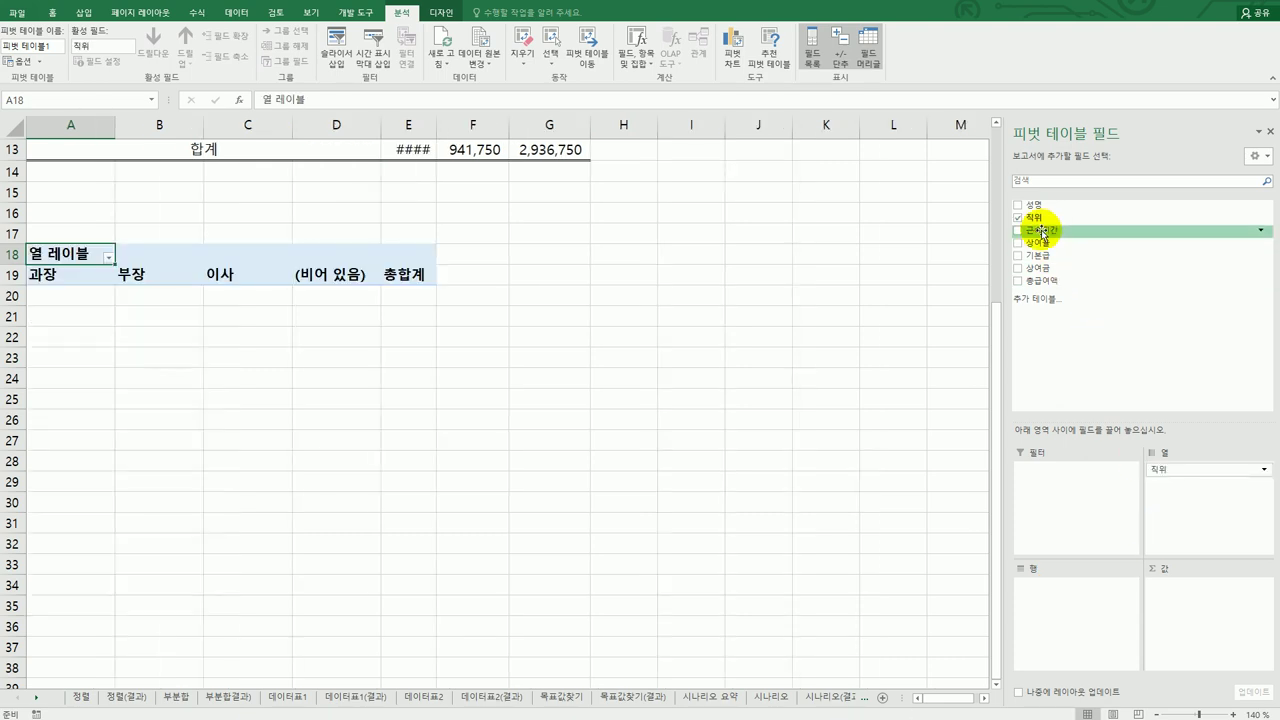
pyautogui.moveTo(1042, 232); pyautogui.dragTo(1061, 660)
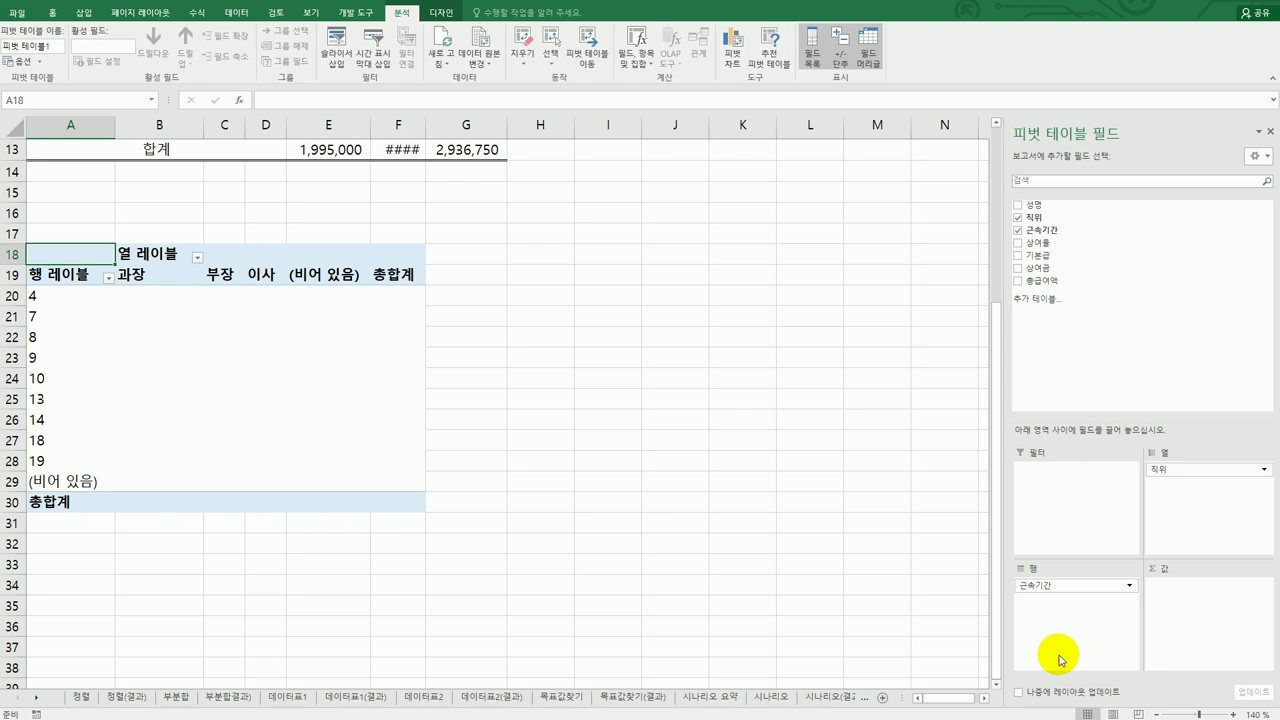
pyautogui.moveTo(1051, 261); pyautogui.dragTo(1180, 591)
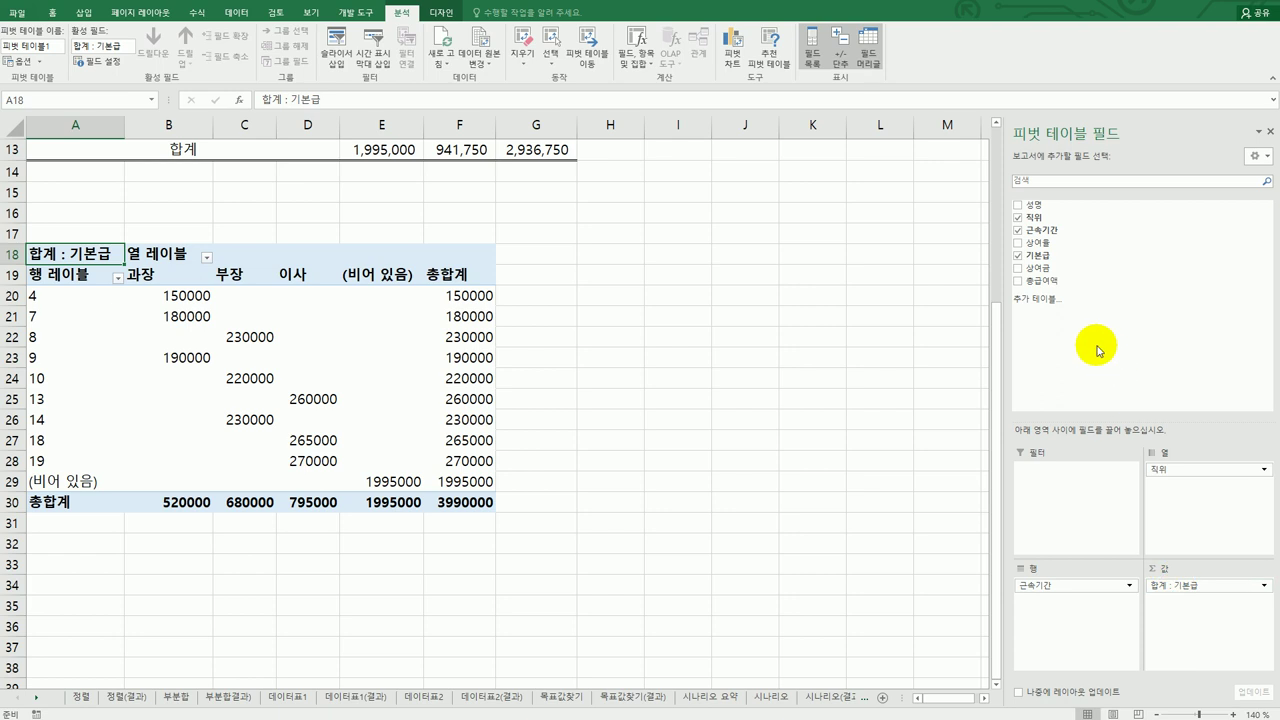
pyautogui.moveTo(1071, 270); pyautogui.dragTo(1181, 636)
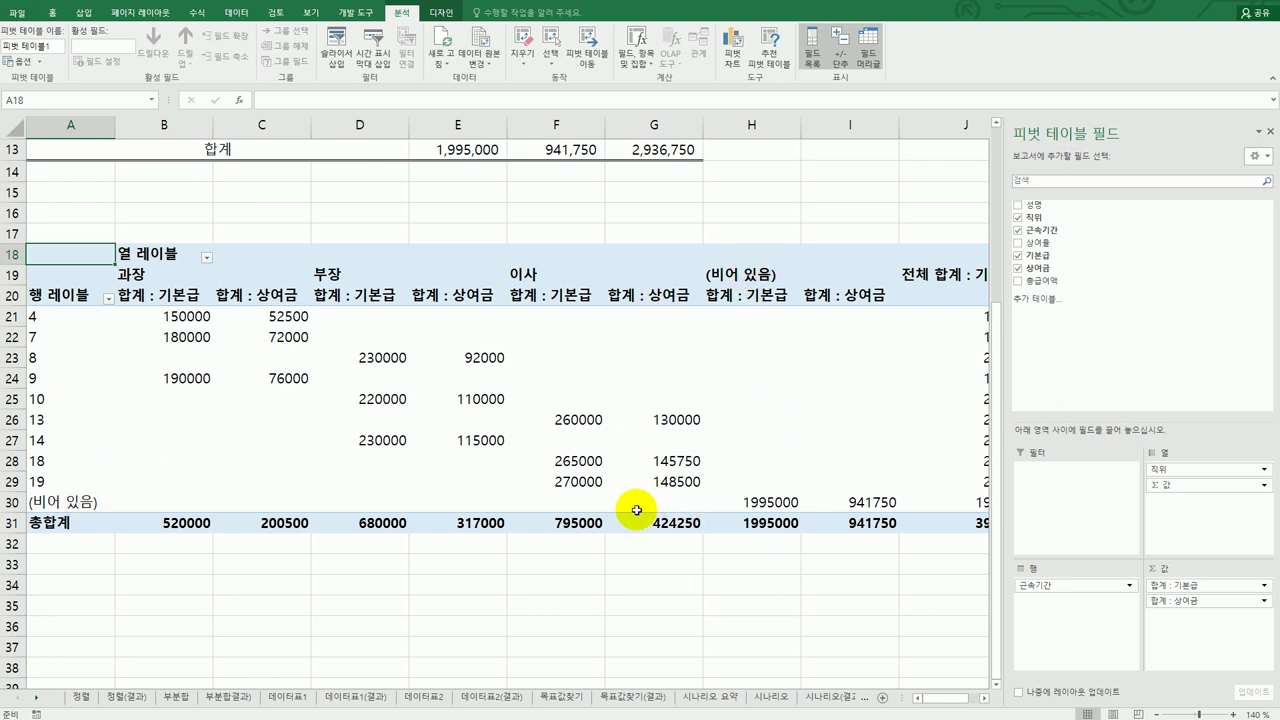
# Change the pivot table's data source to A3:G12, leaving out the 합계 row
pyautogui.scroll(4, 640, 510)
pyautogui.moveTo(222, 401); pyautogui.dragTo(643, 400)
pyautogui.scroll(-4, 663, 543)
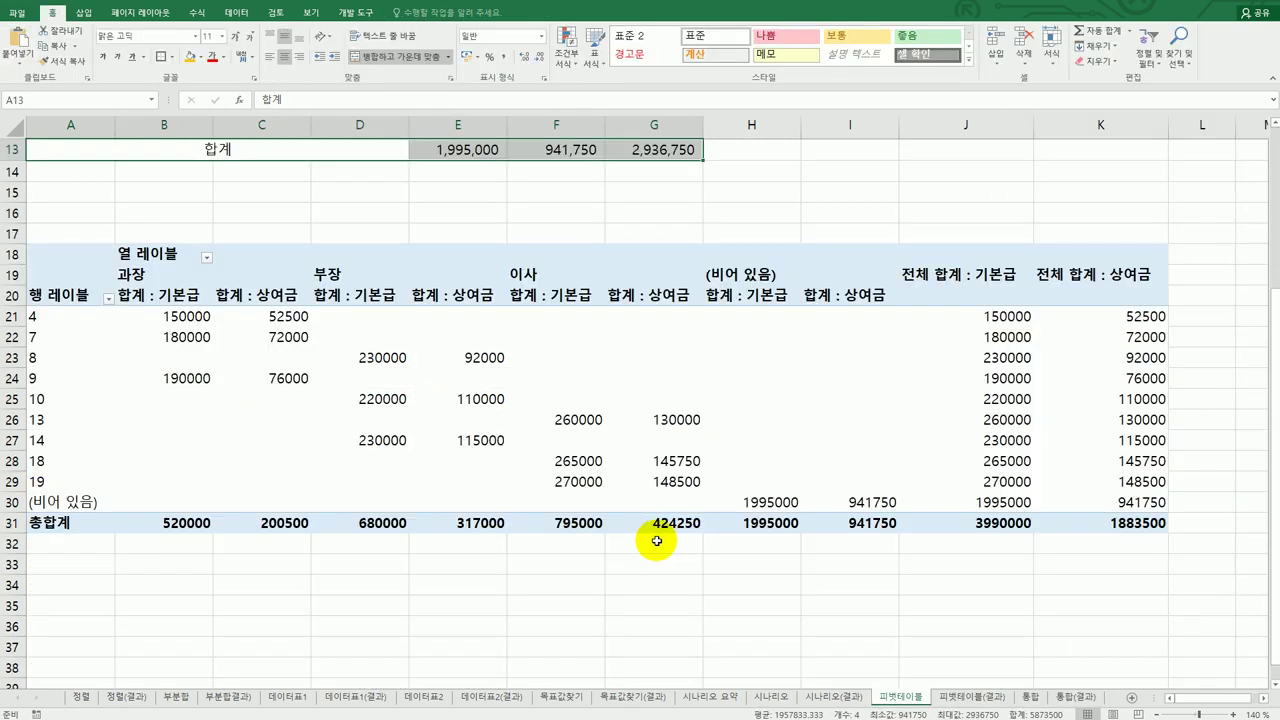
pyautogui.click(570, 461)
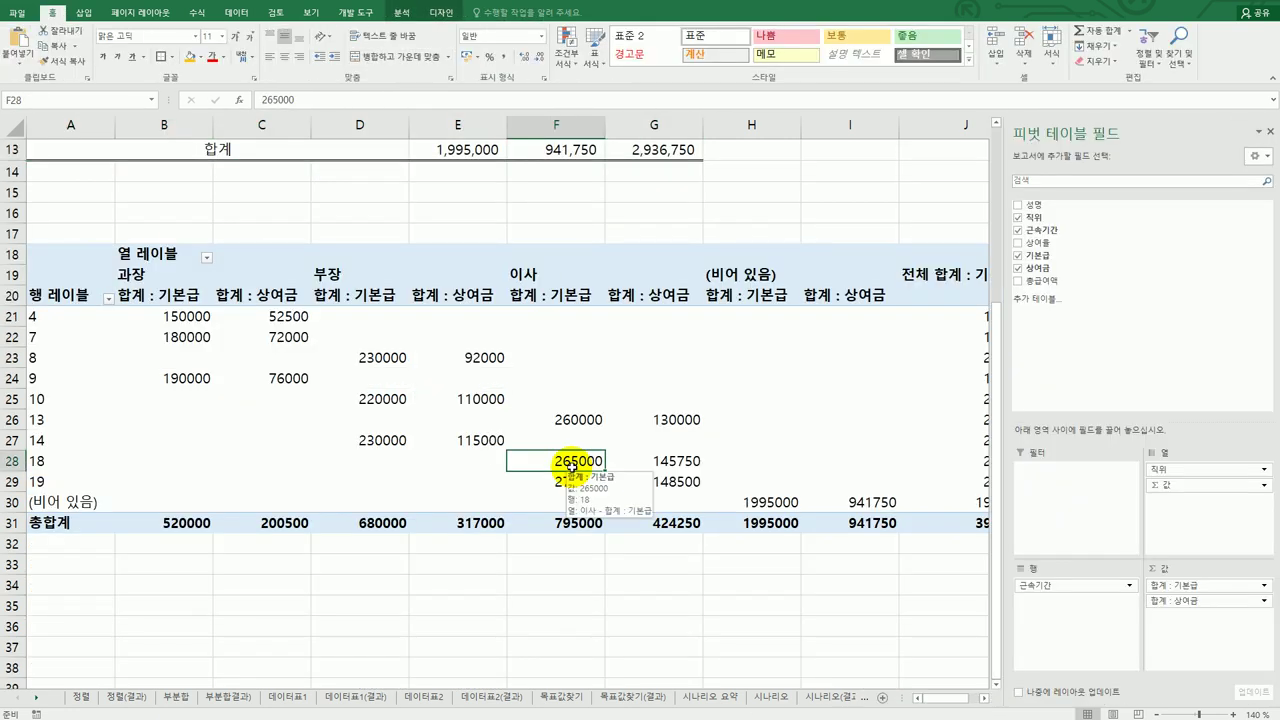
pyautogui.click(403, 12)
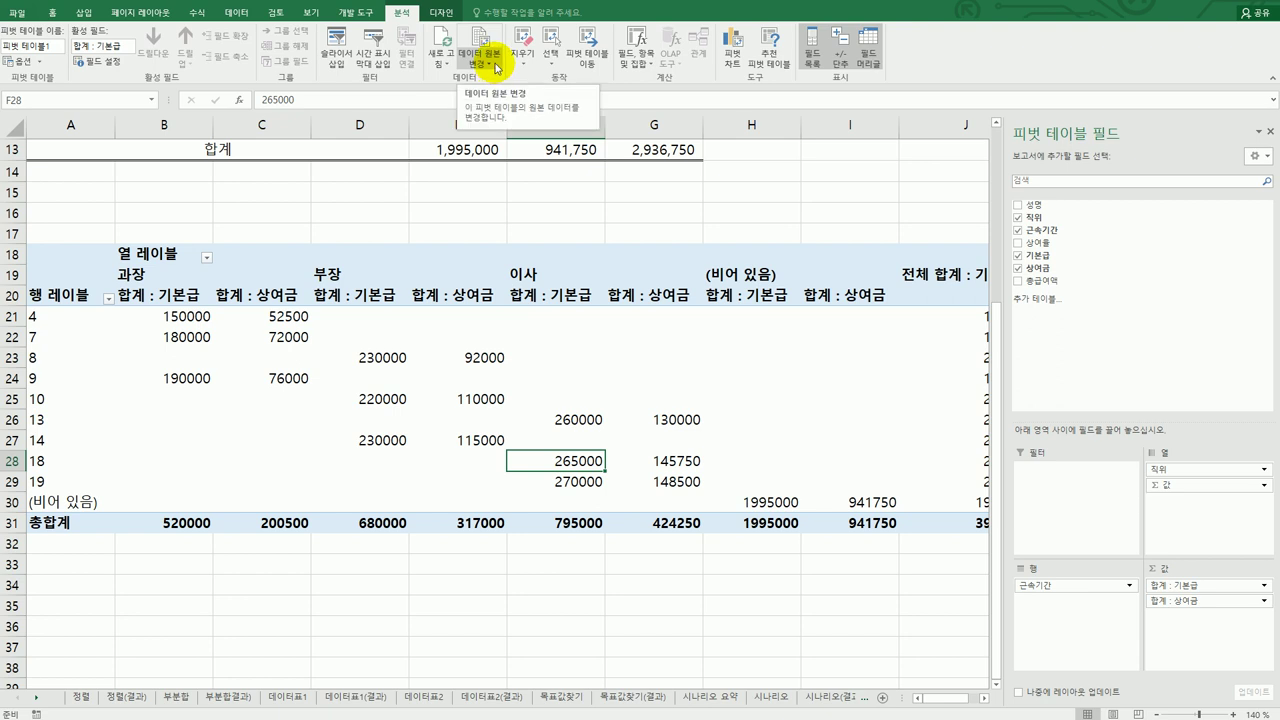
pyautogui.click(497, 68)
pyautogui.click(487, 81)
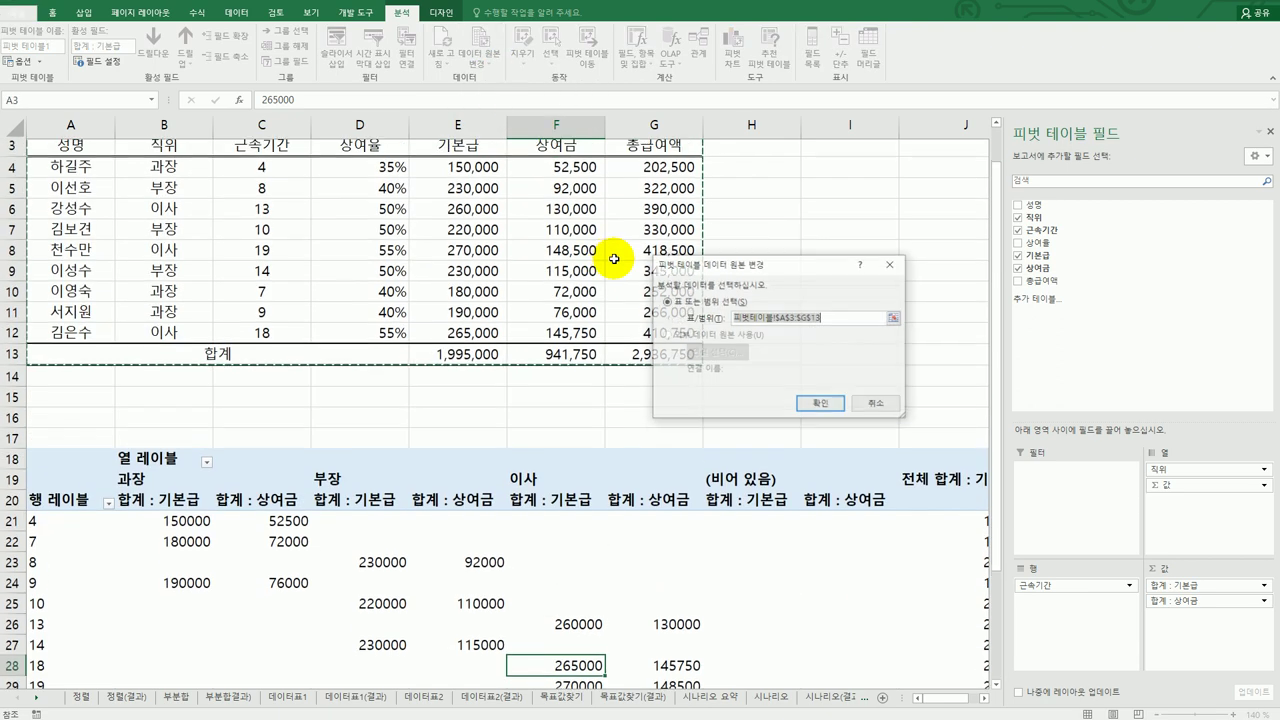
pyautogui.click(82, 152)
pyautogui.moveTo(82, 152); pyautogui.dragTo(648, 336)
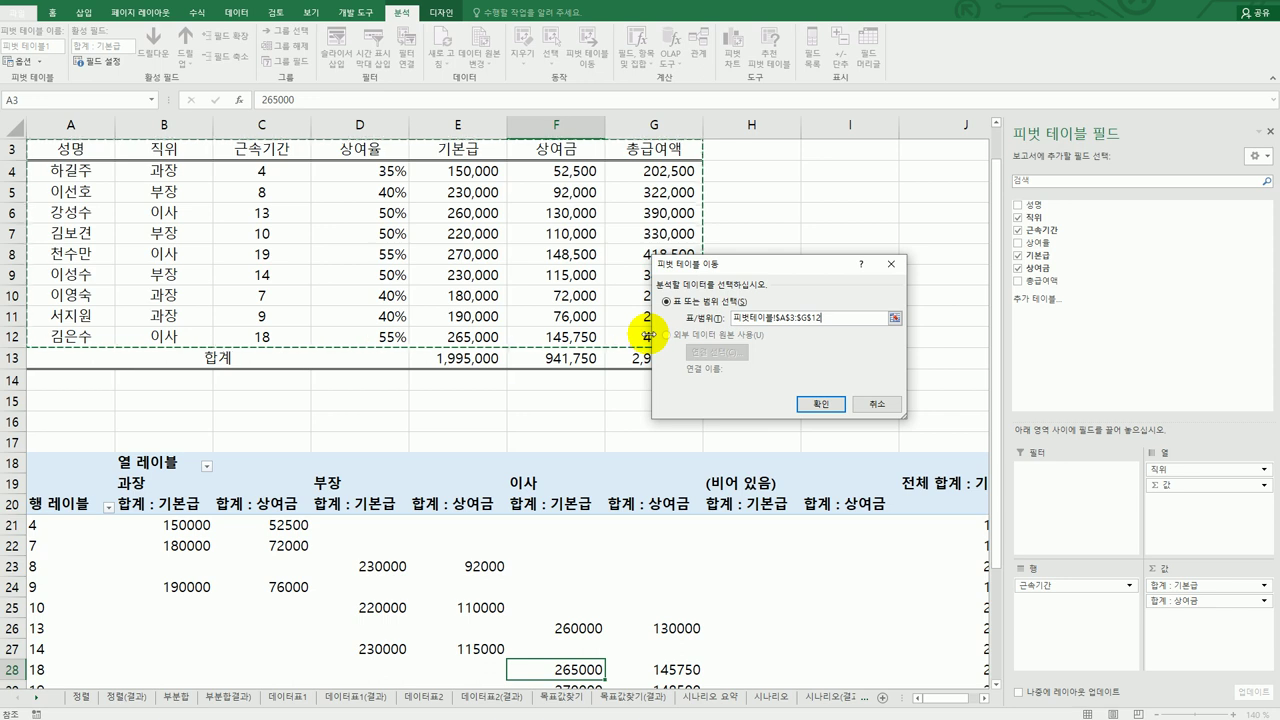
pyautogui.click(811, 402)
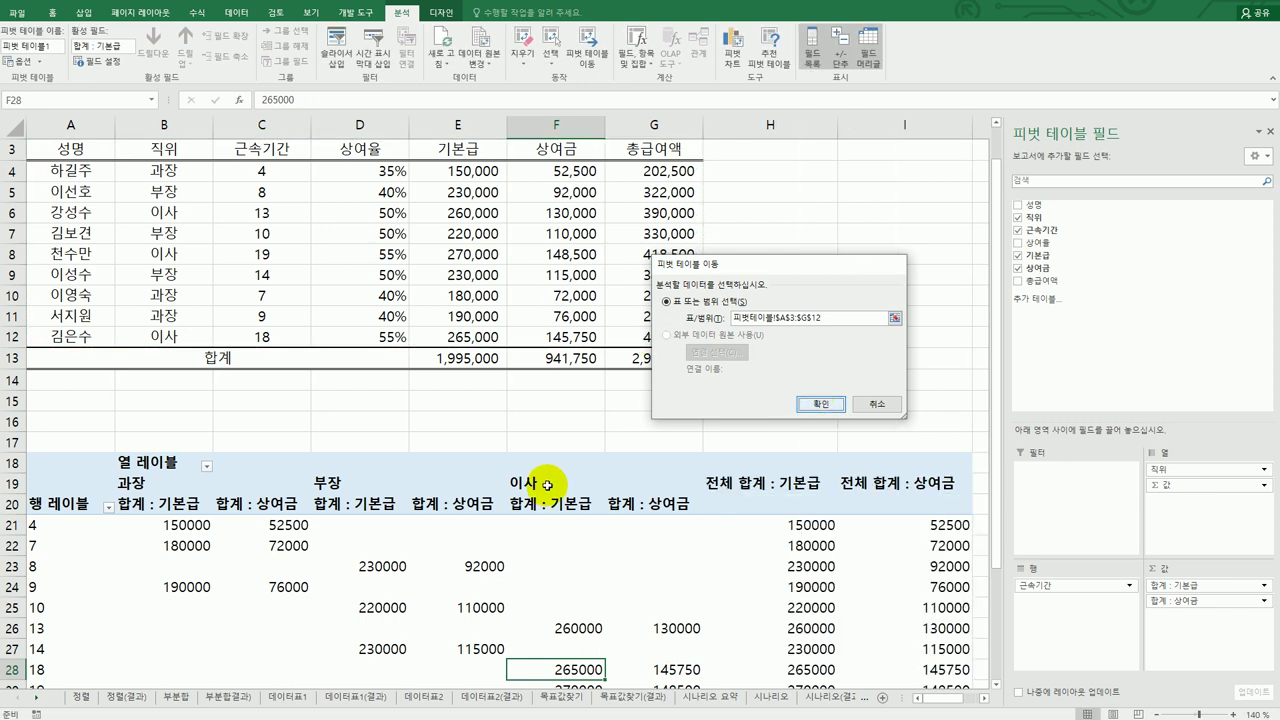
pyautogui.click(818, 404)
# Group the 근속기간 row labels starting at 1, ending at 20, in intervals of 5
pyautogui.click(540, 545)
pyautogui.scroll(-4, 540, 537)
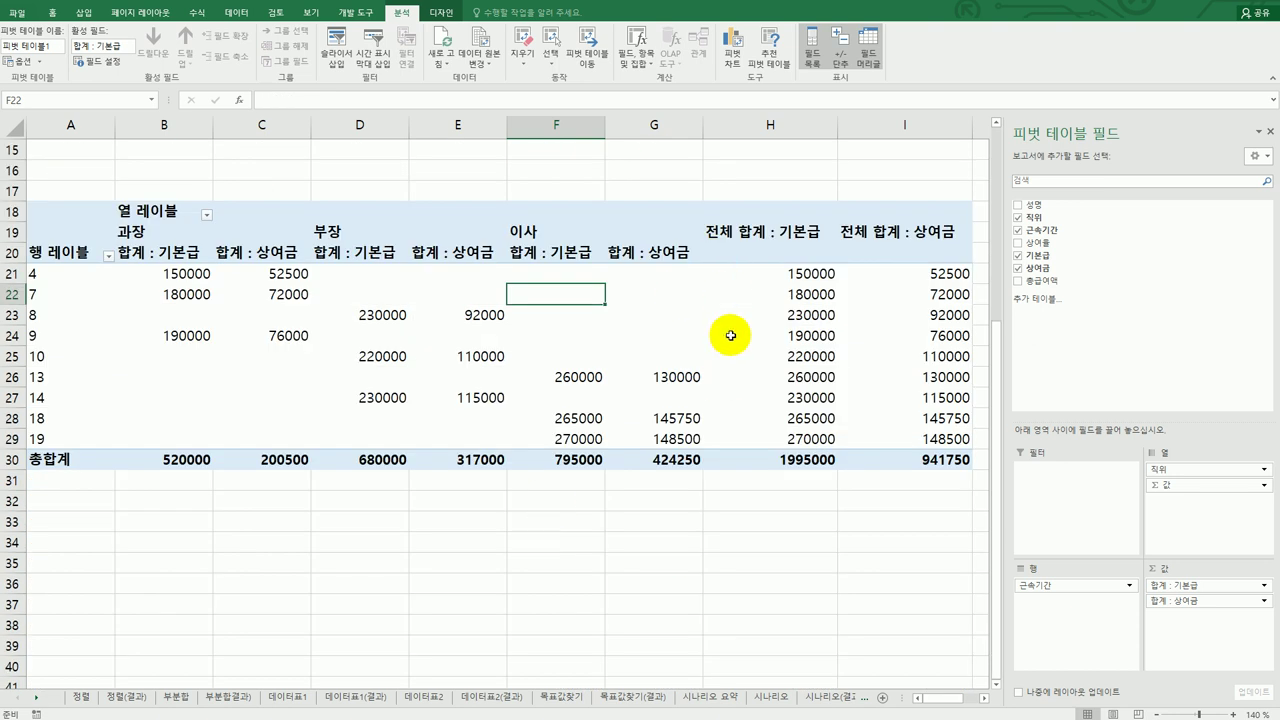
pyautogui.moveTo(730, 404)
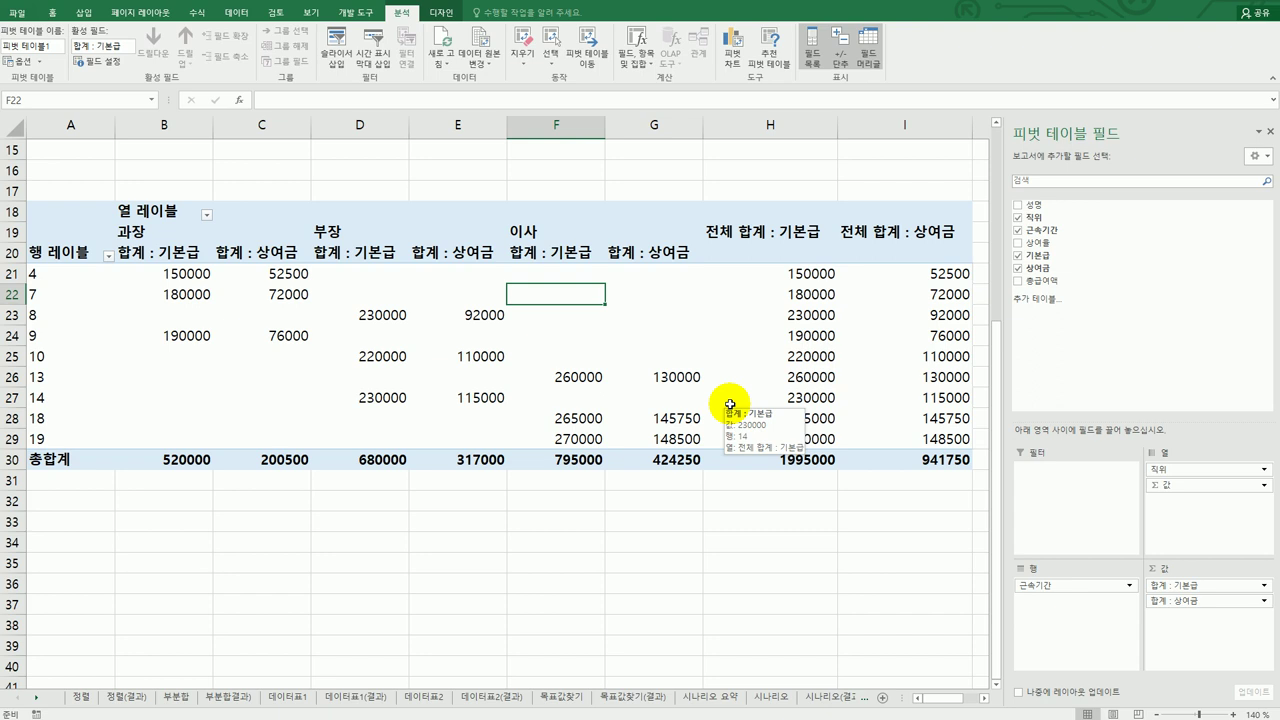
pyautogui.click(71, 275)
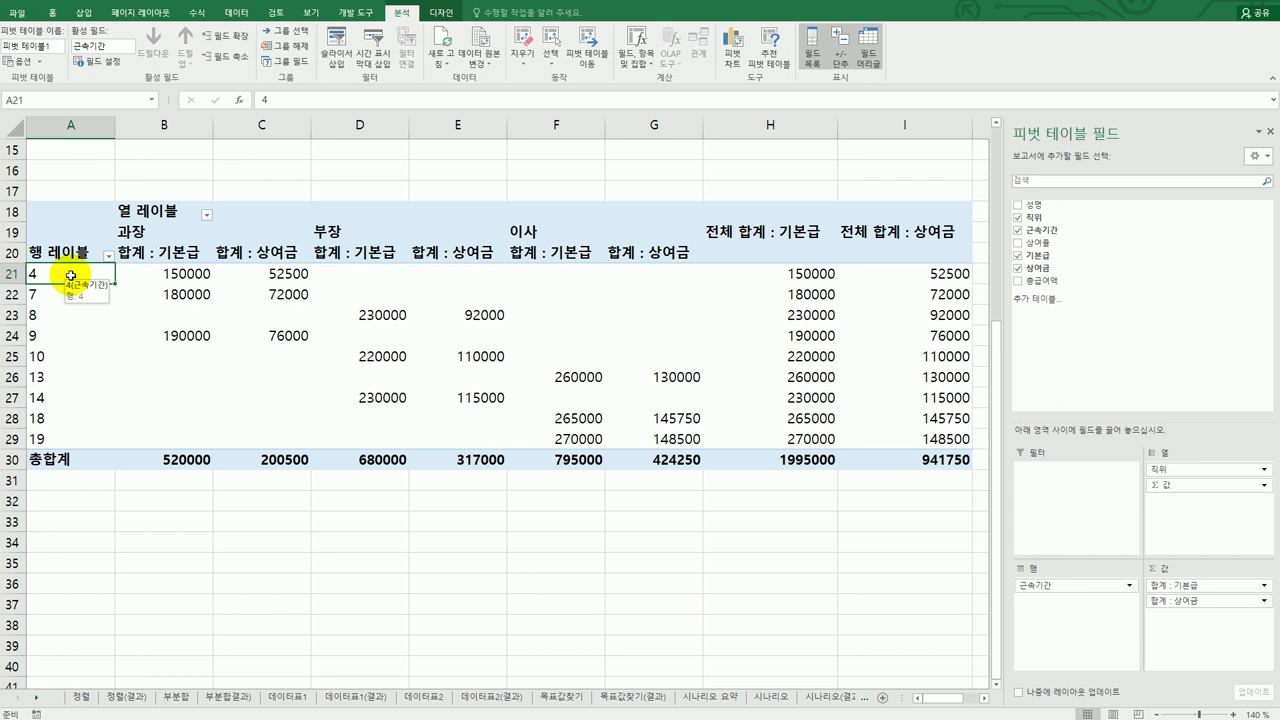
pyautogui.rightClick(71, 275)
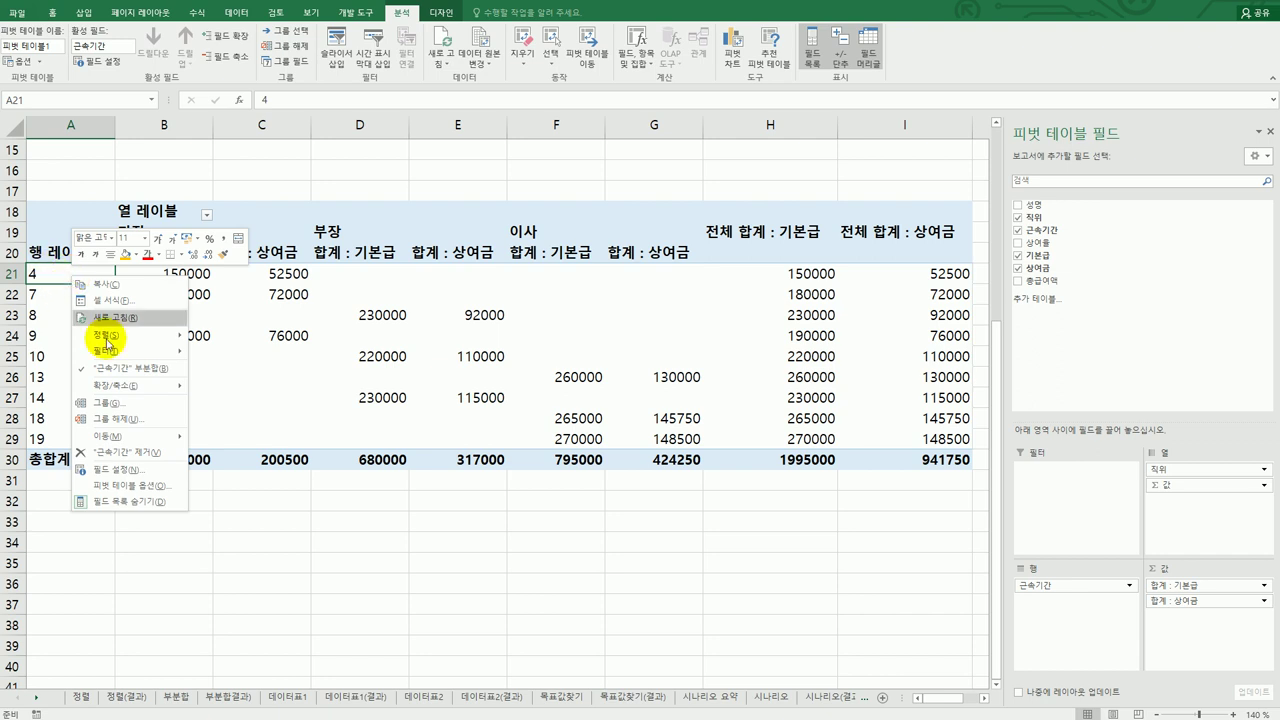
pyautogui.click(117, 404)
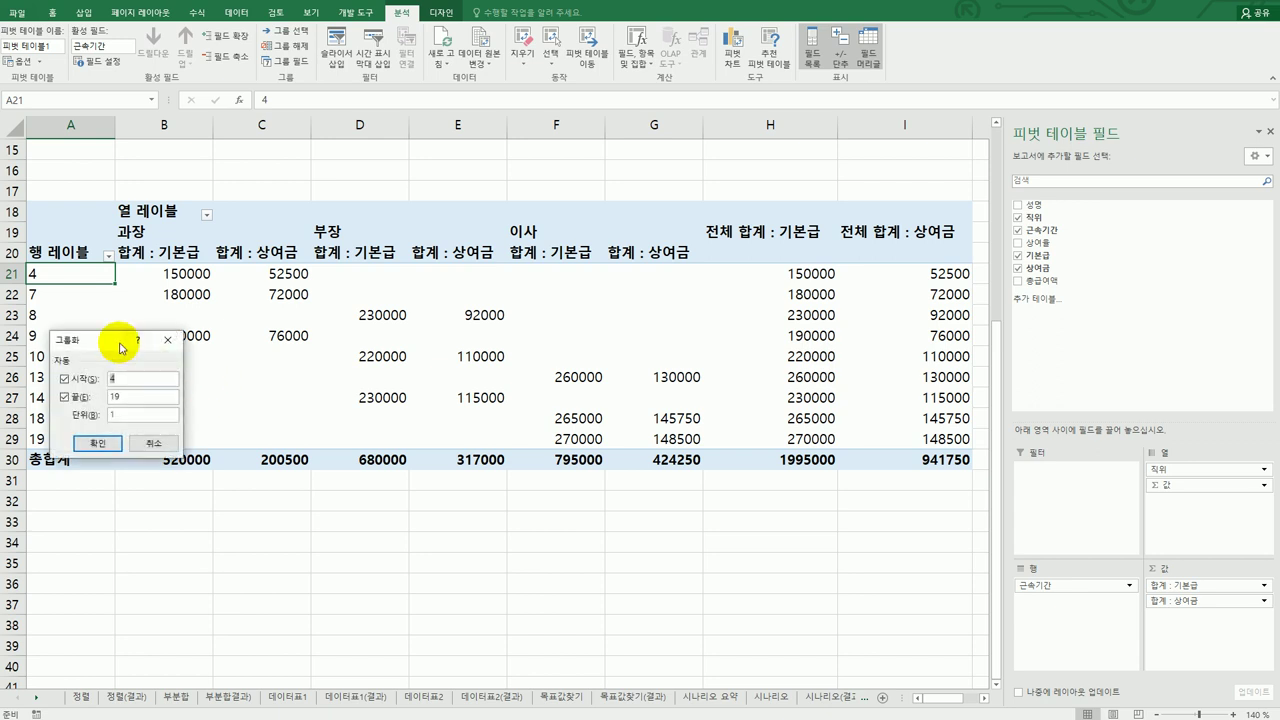
pyautogui.moveTo(120, 342); pyautogui.dragTo(287, 273)
pyautogui.write('1')
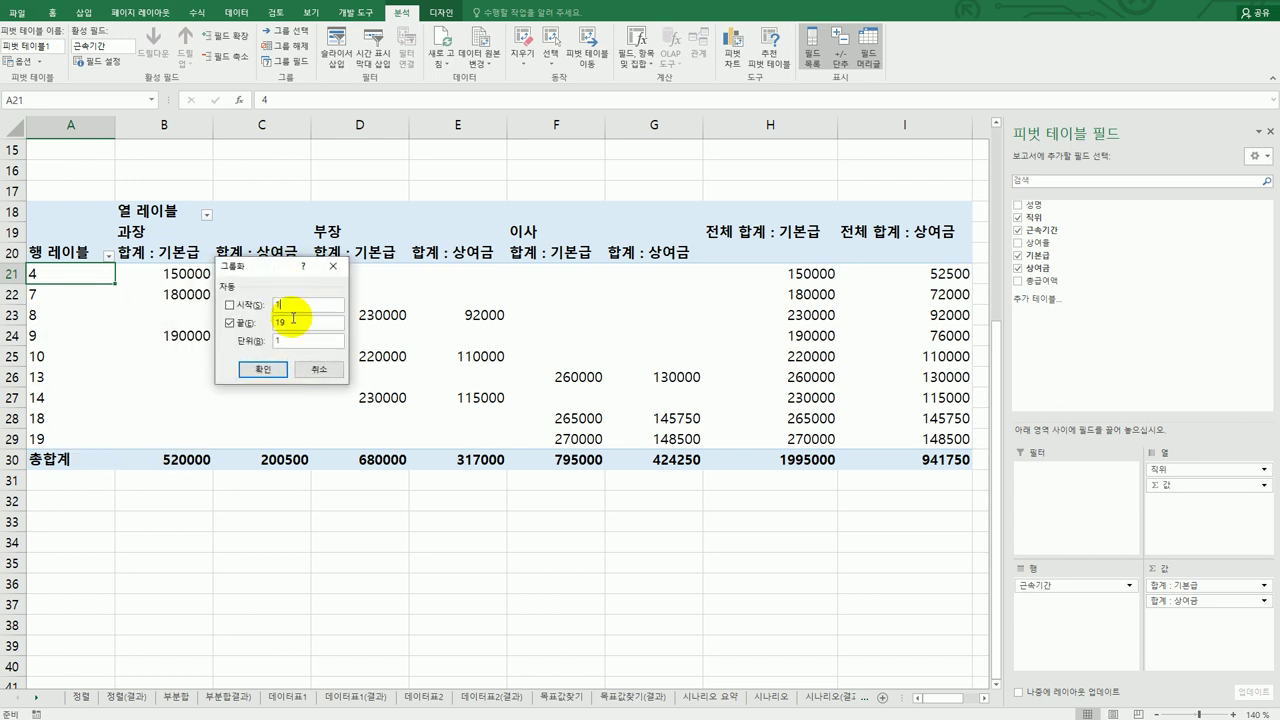
pyautogui.moveTo(290, 323); pyautogui.dragTo(258, 324)
pyautogui.write('20')
pyautogui.moveTo(295, 341); pyautogui.dragTo(262, 342)
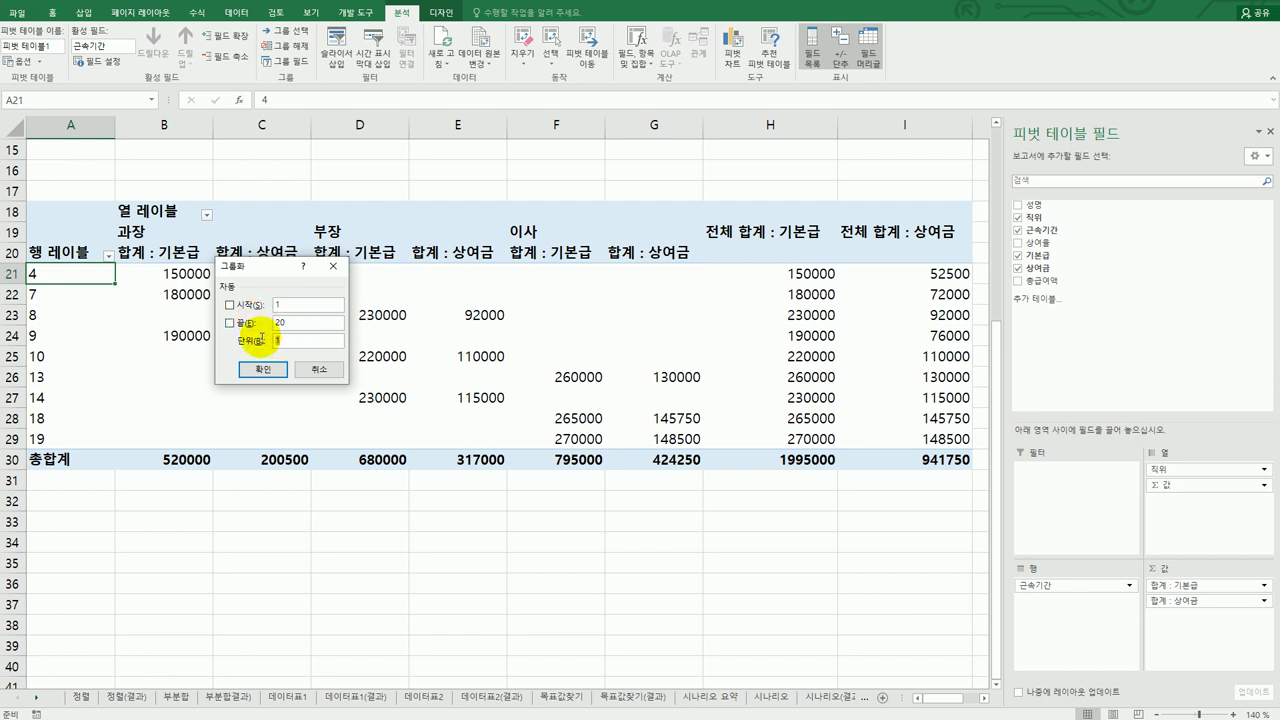
pyautogui.write('5')
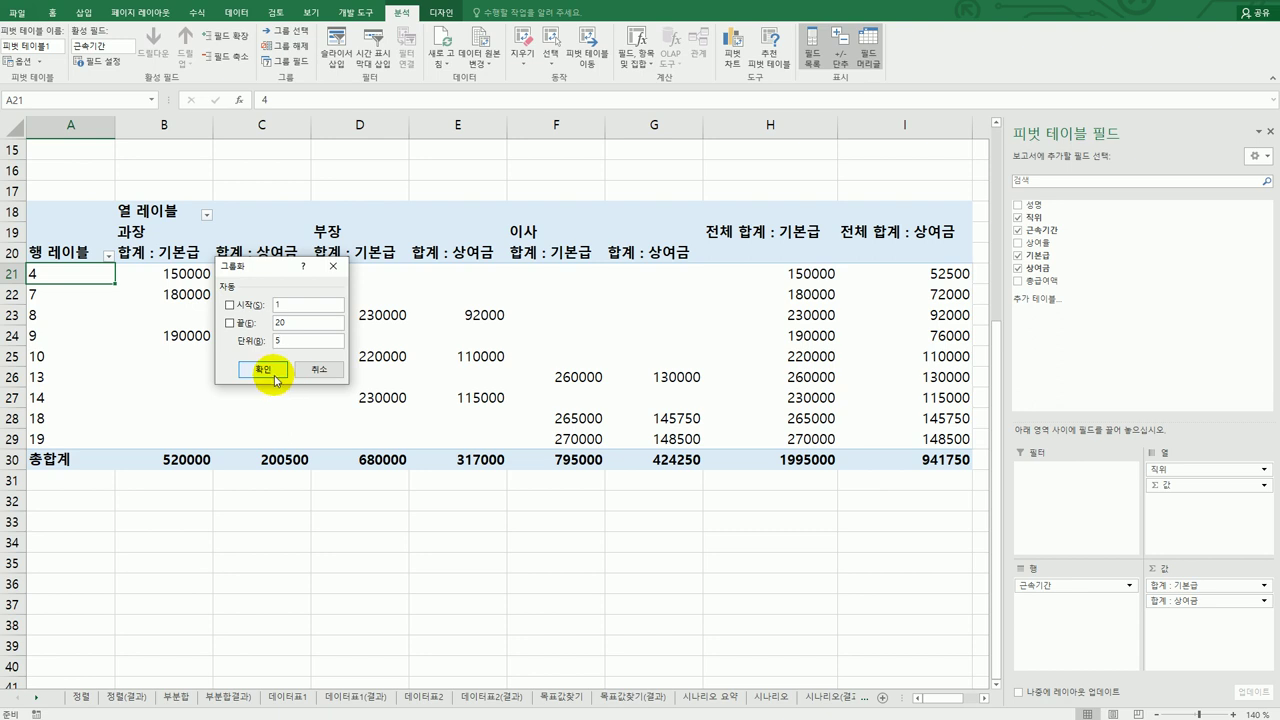
pyautogui.click(276, 377)
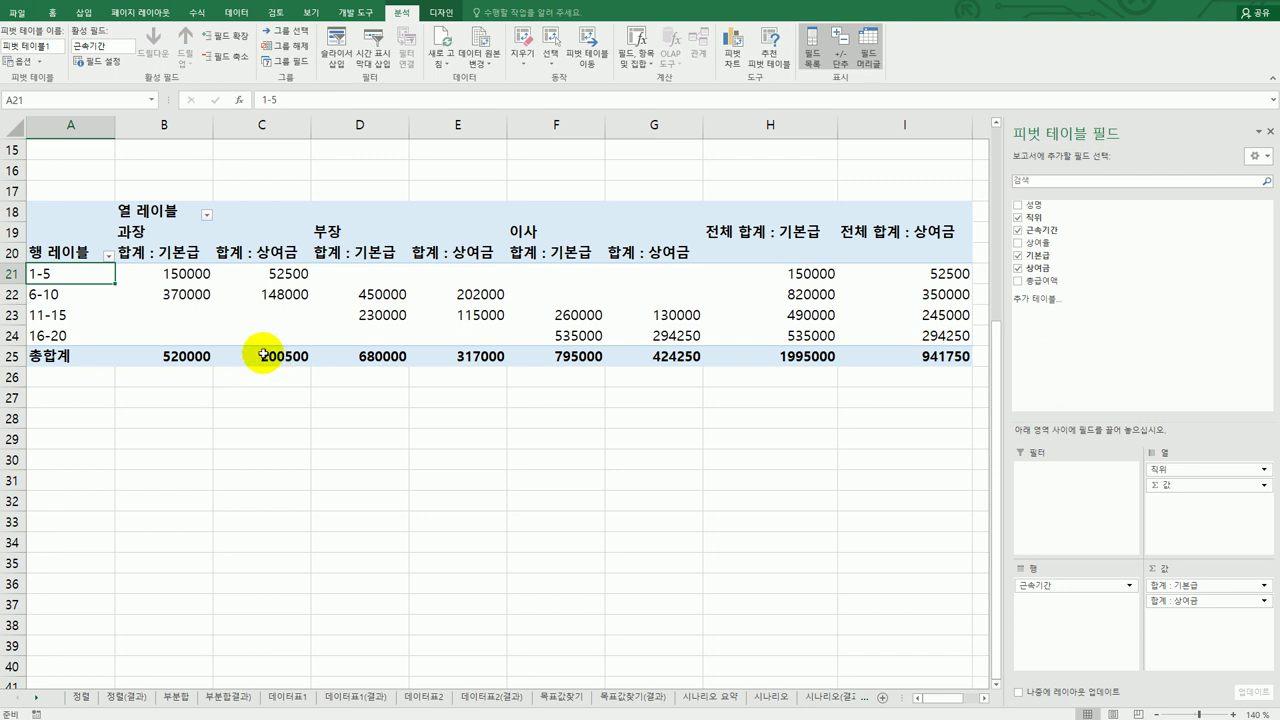
# Format the 합계 : 기본급 value field as 숫자 with 0 decimal places and the thousands separator
pyautogui.click(178, 252)
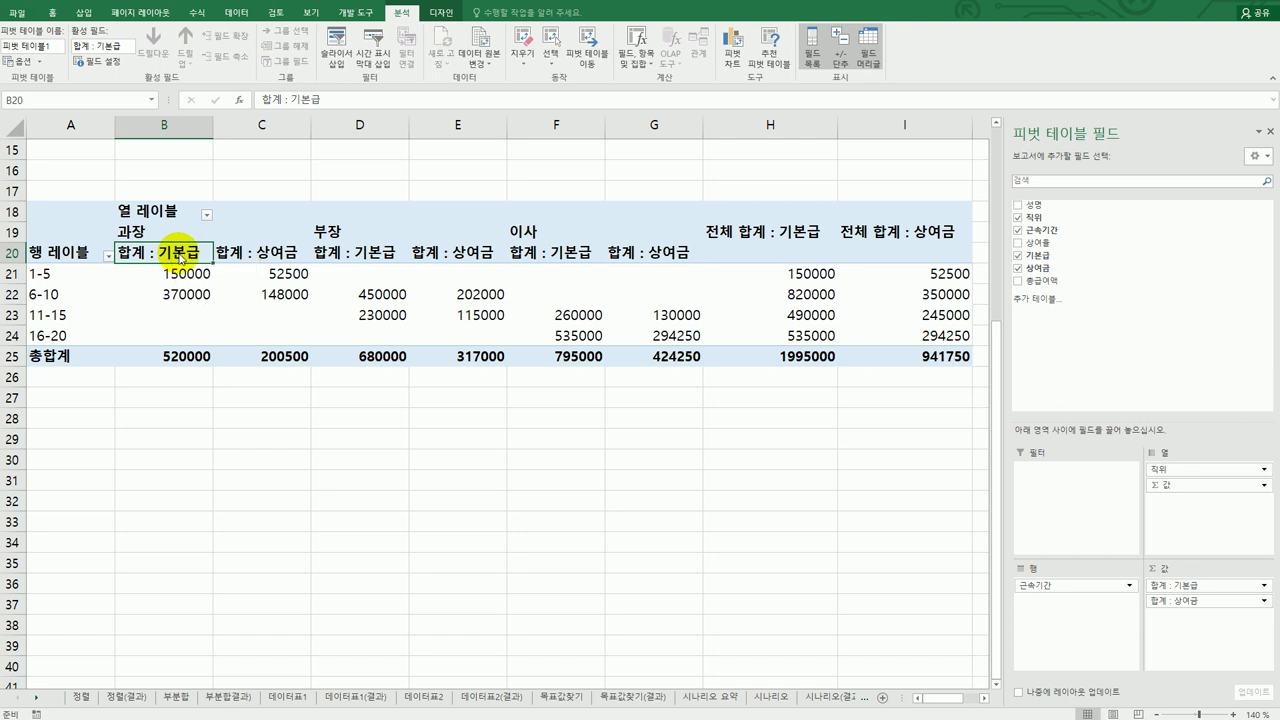
pyautogui.doubleClick(181, 256)
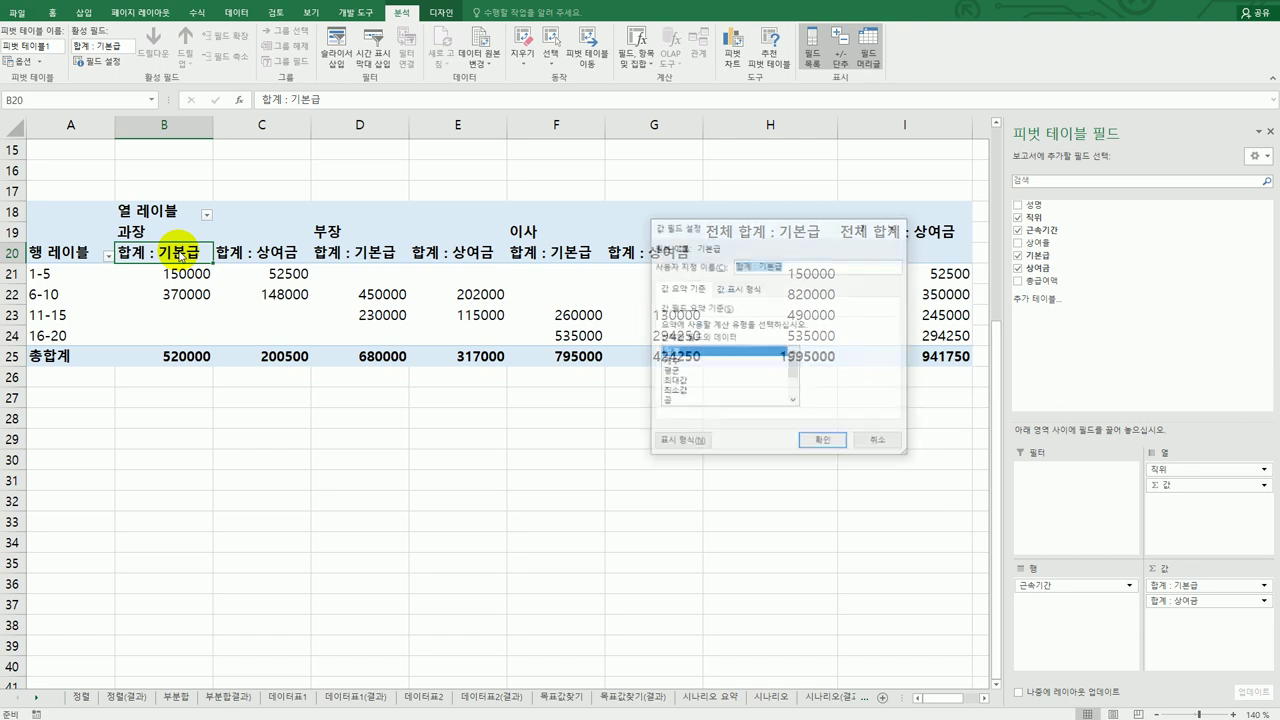
pyautogui.click(660, 442)
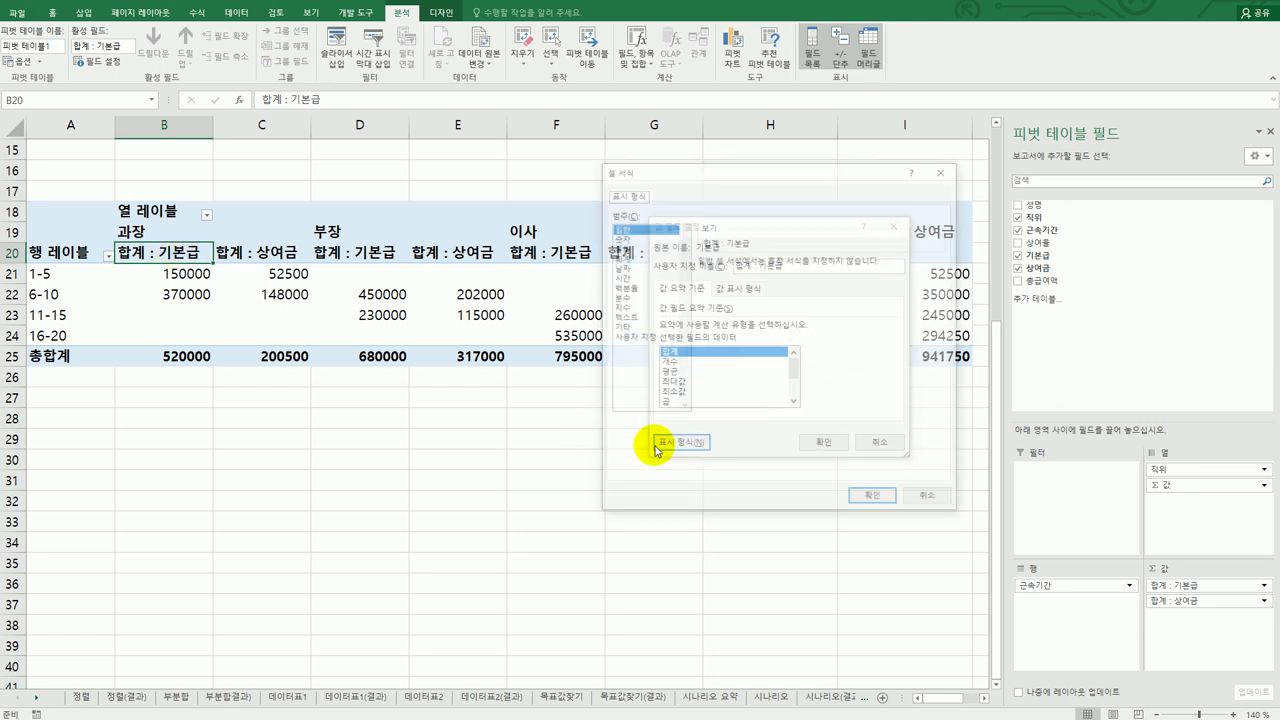
pyautogui.click(622, 237)
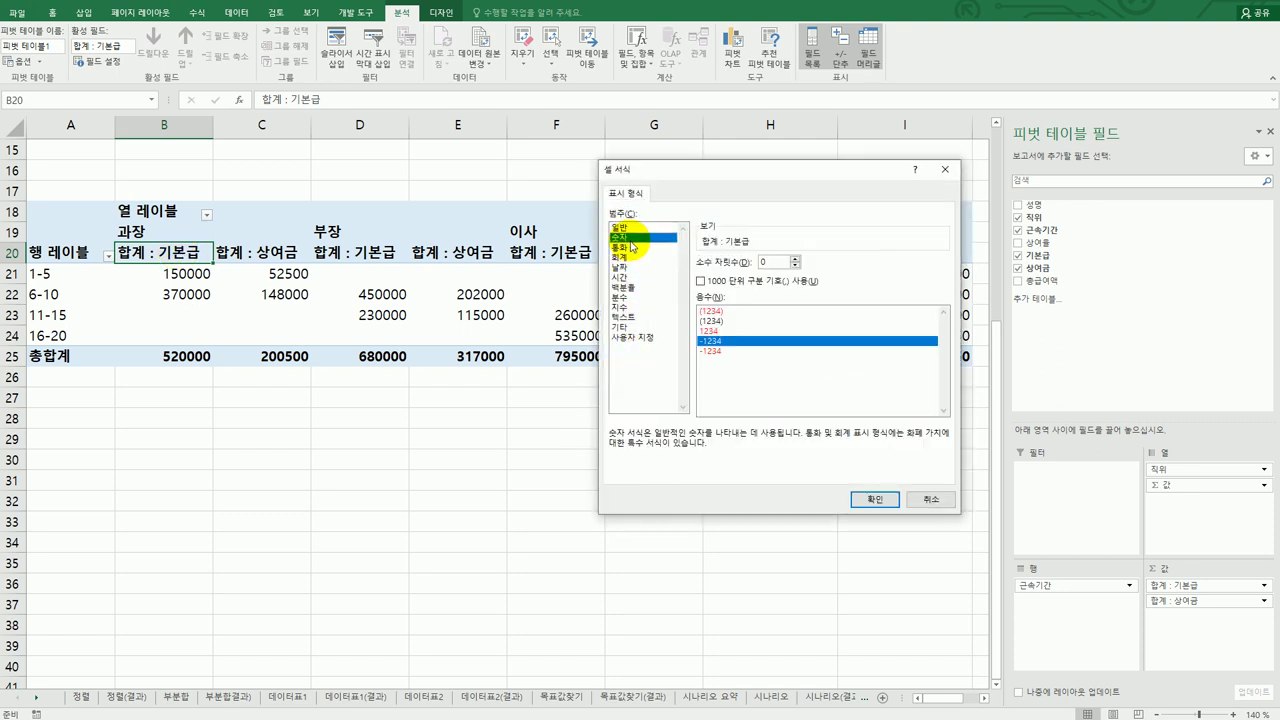
pyautogui.click(736, 287)
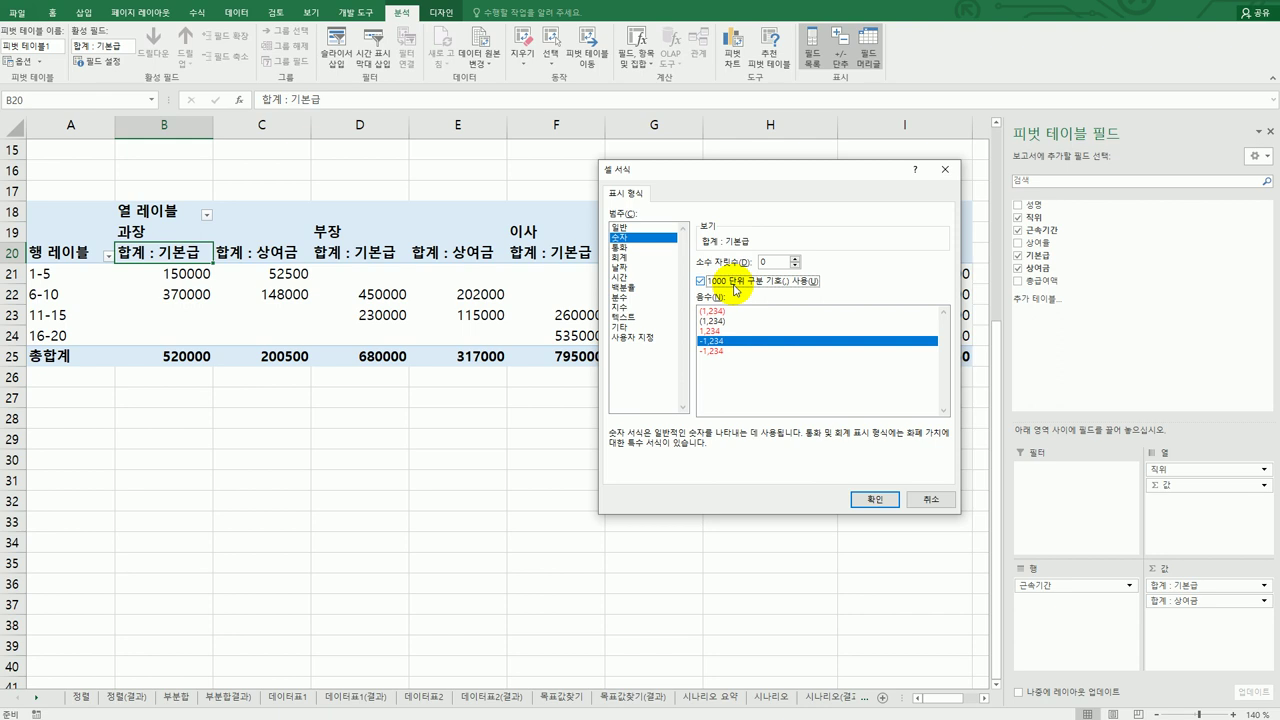
pyautogui.click(867, 501)
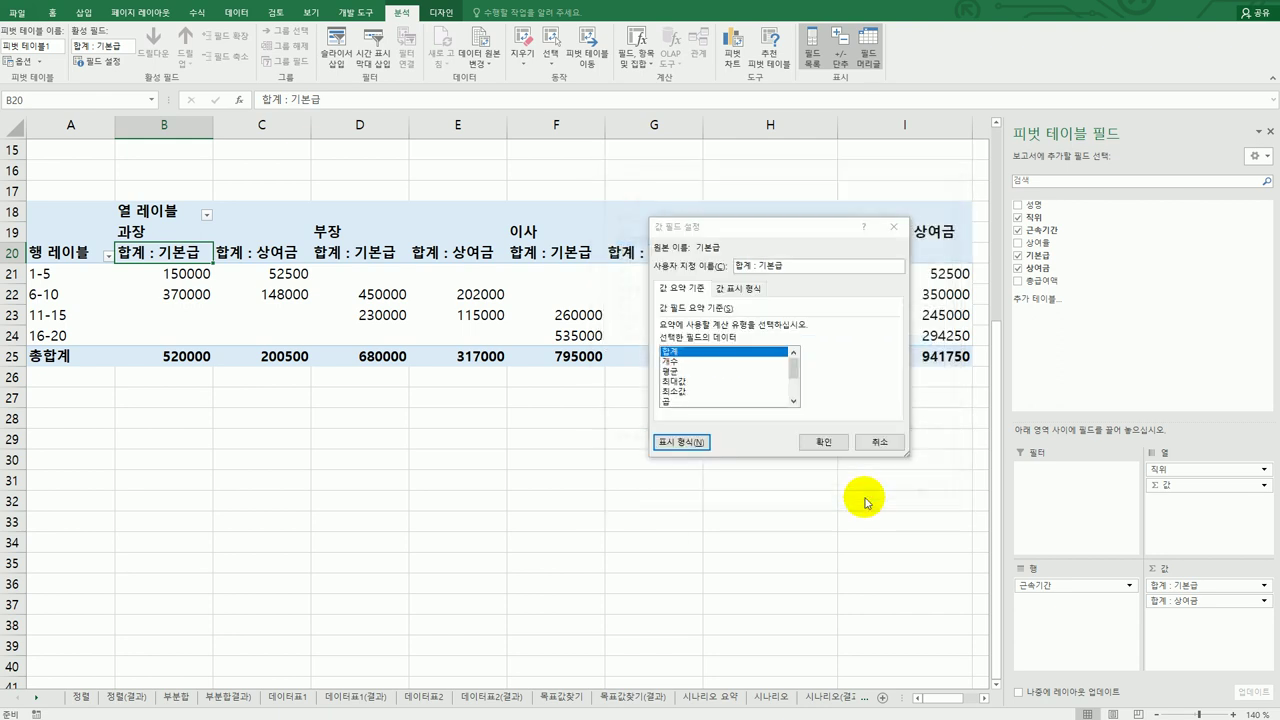
pyautogui.click(829, 442)
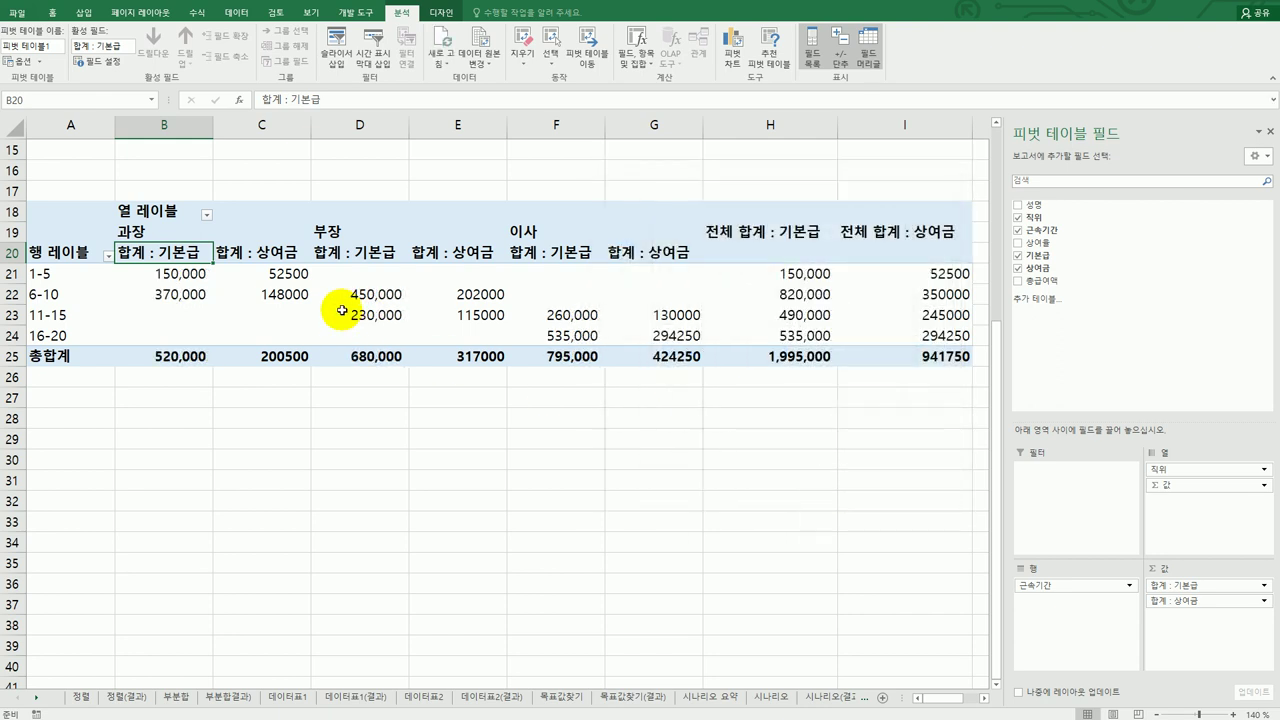
# Format the 합계 : 상여금 value field as 숫자 with 0 decimal places and the thousands separator
pyautogui.click(274, 252)
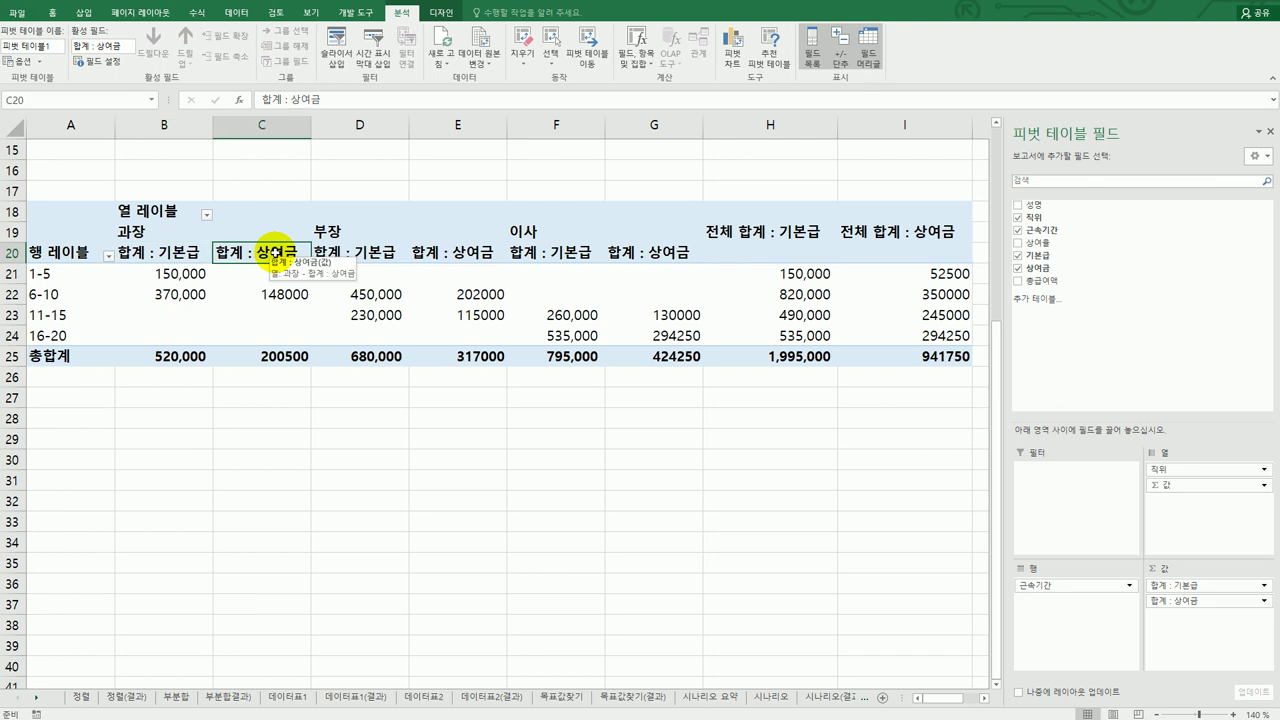
pyautogui.rightClick(274, 252)
pyautogui.click(330, 400)
pyautogui.moveTo(320, 205); pyautogui.dragTo(556, 215)
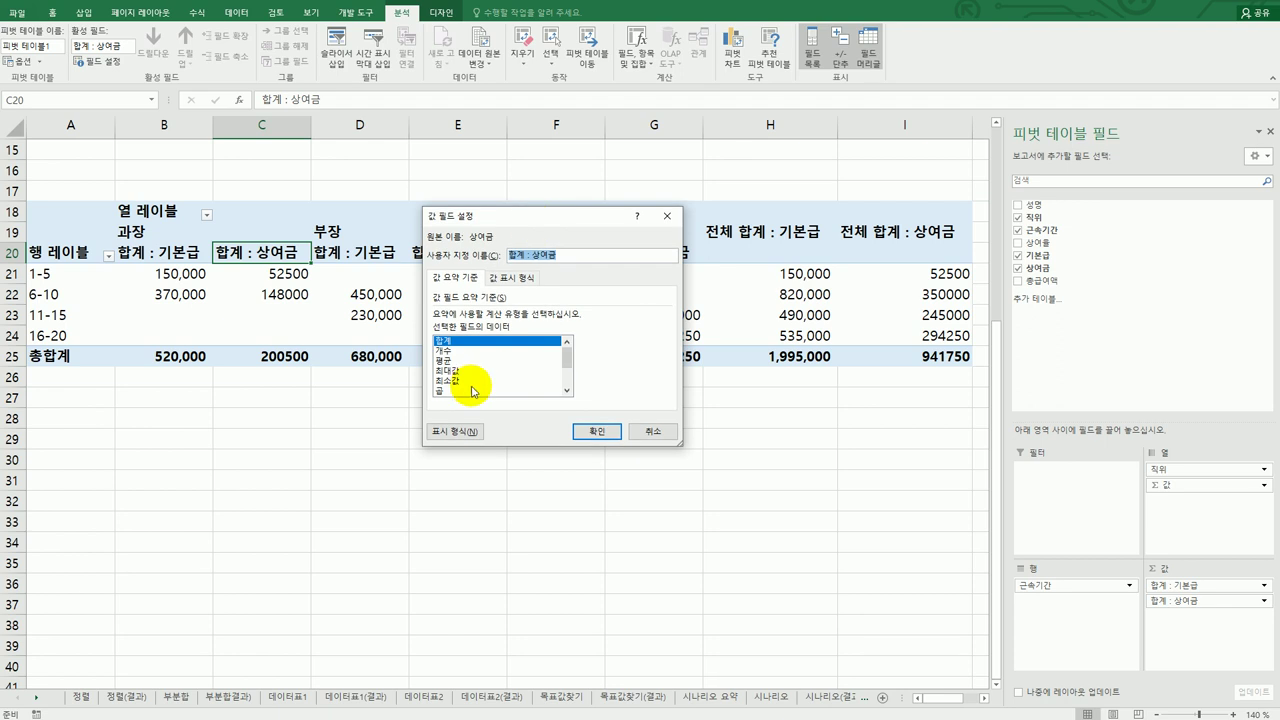
pyautogui.click(455, 431)
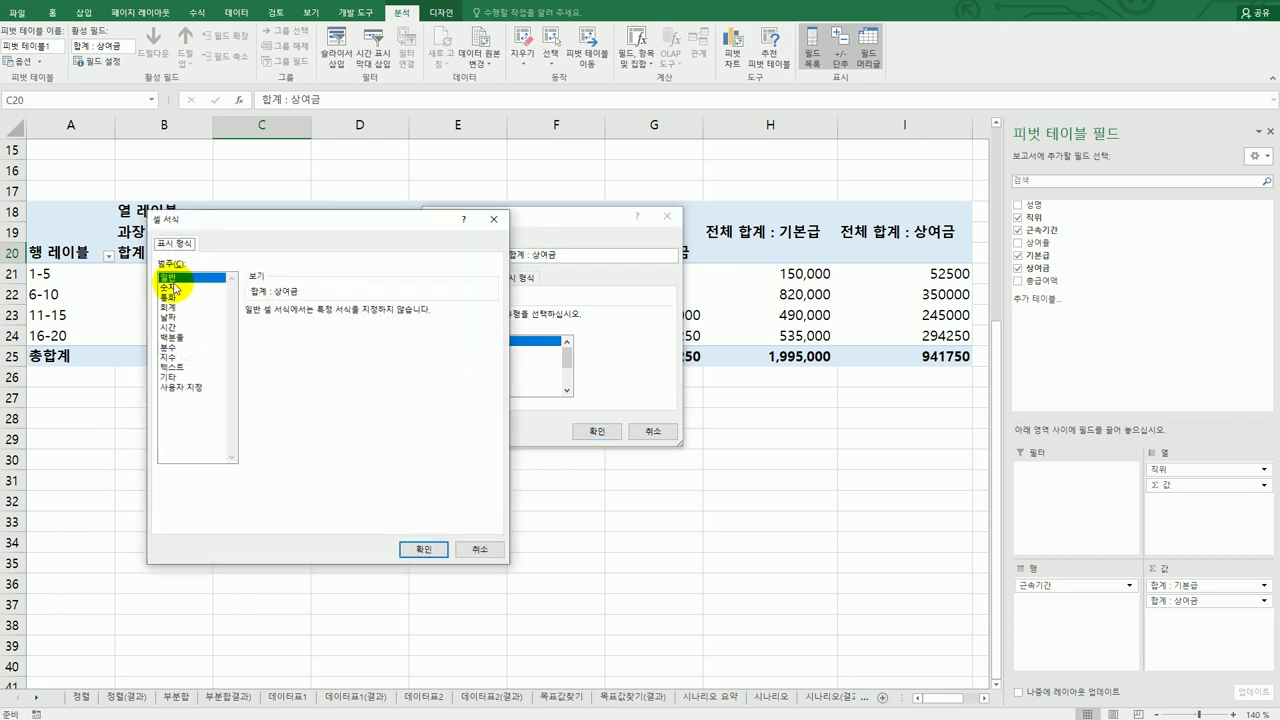
pyautogui.click(175, 288)
pyautogui.click(285, 330)
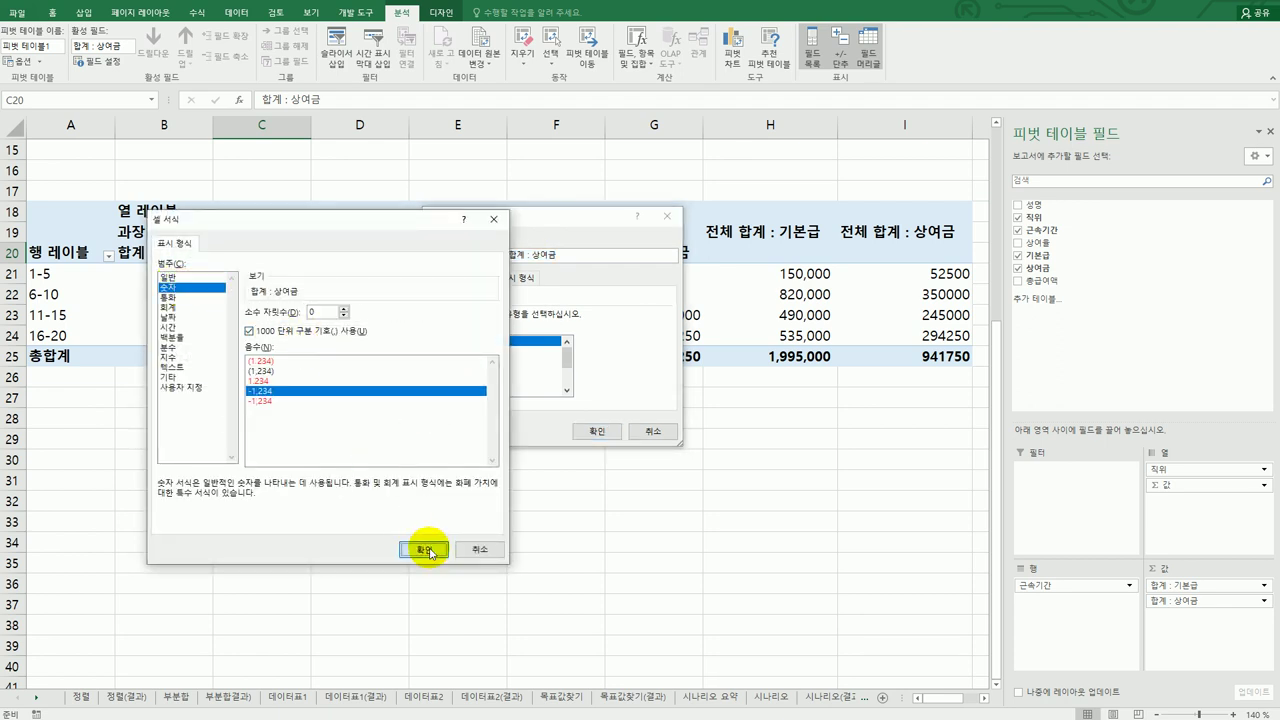
pyautogui.click(424, 550)
pyautogui.click(583, 431)
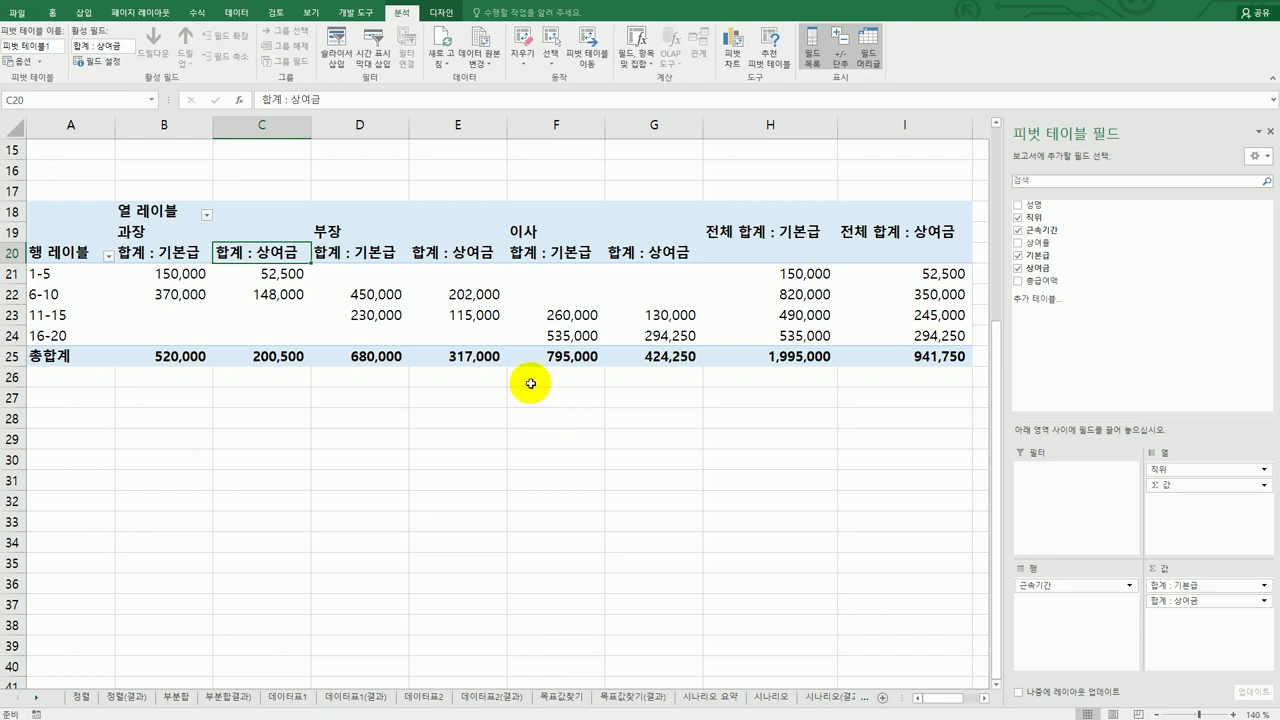
# Set the pivot table's grand totals to show for columns only
pyautogui.click(440, 13)
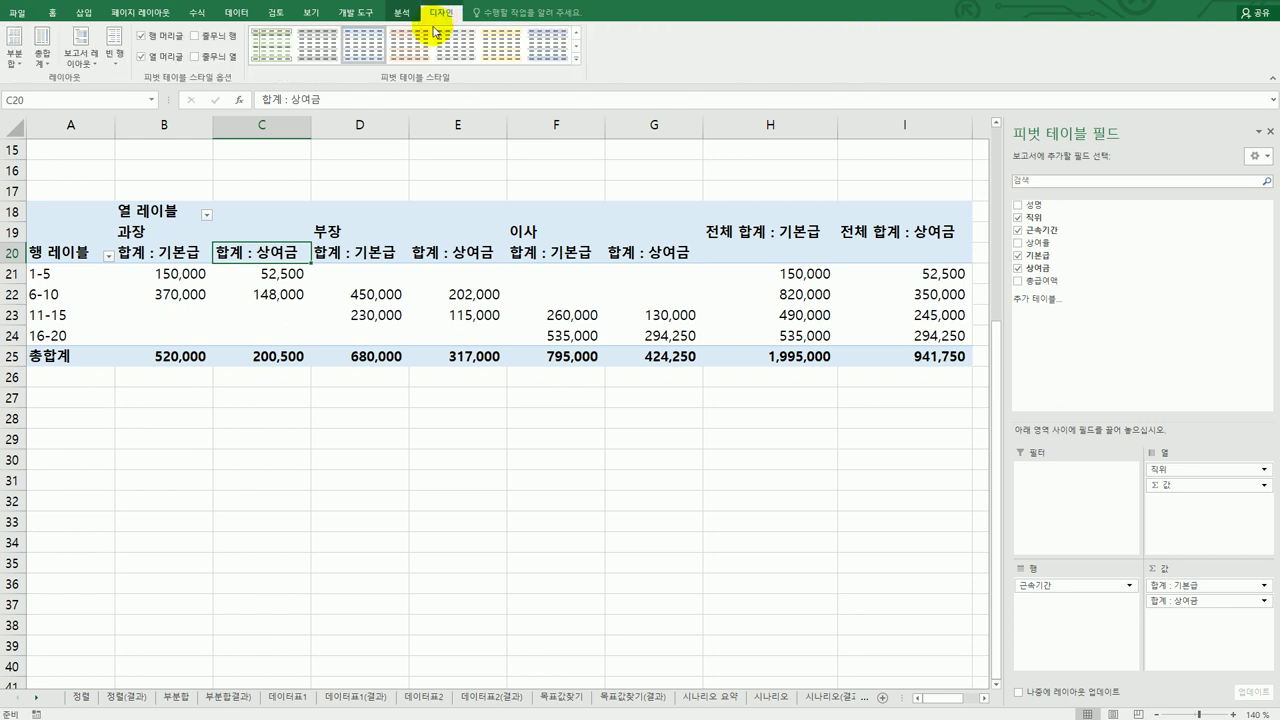
pyautogui.click(44, 56)
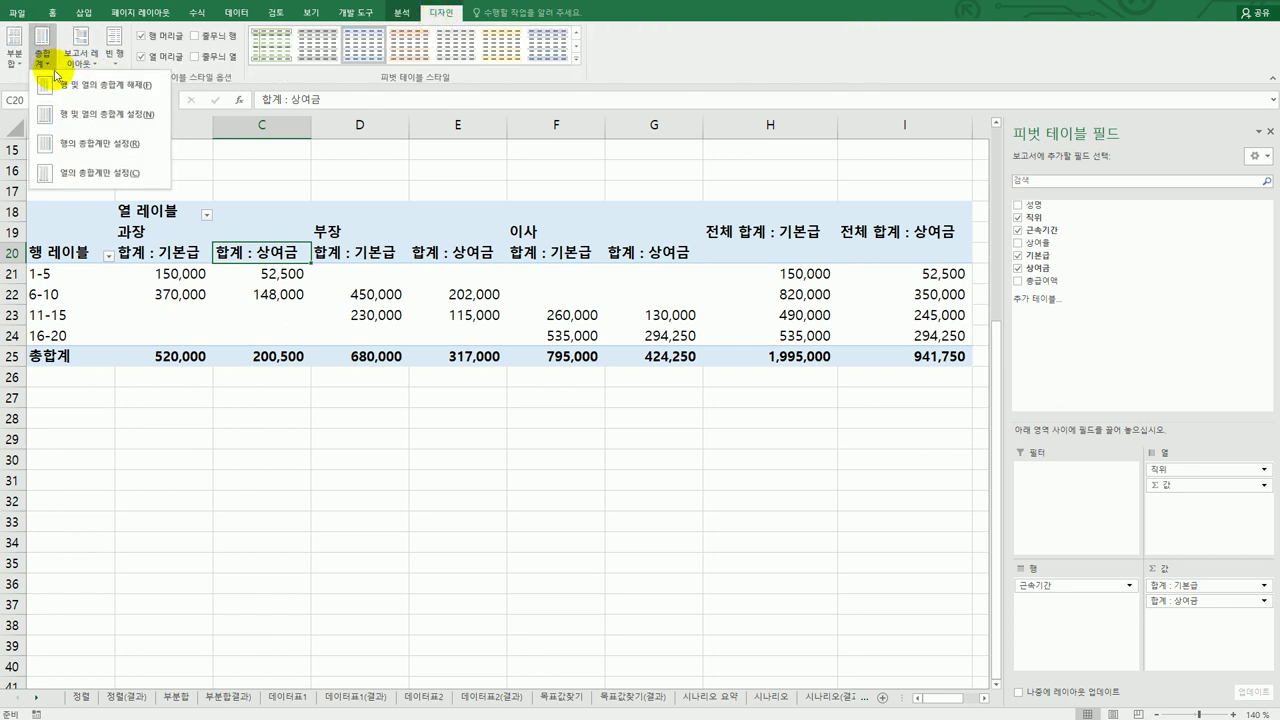
pyautogui.click(95, 176)
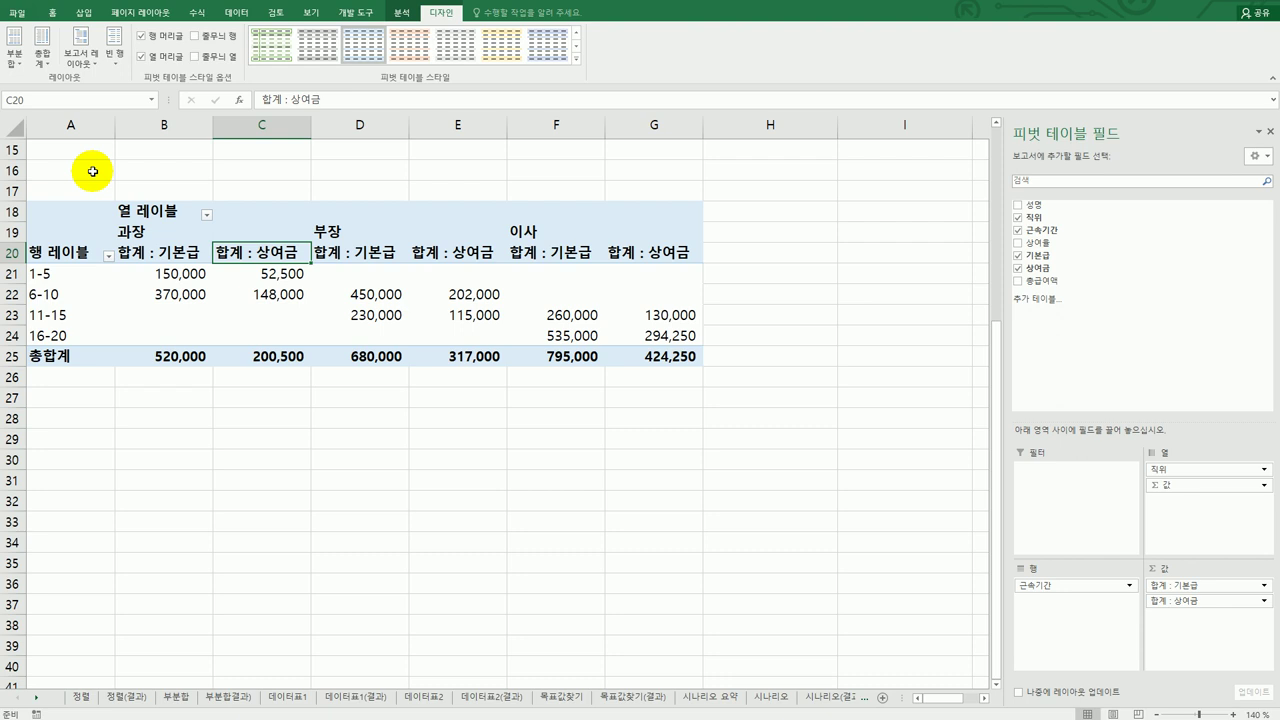
# Set the pivot table's options so that empty cells display *, and check the row and column grand total settings
pyautogui.rightClick(273, 258)
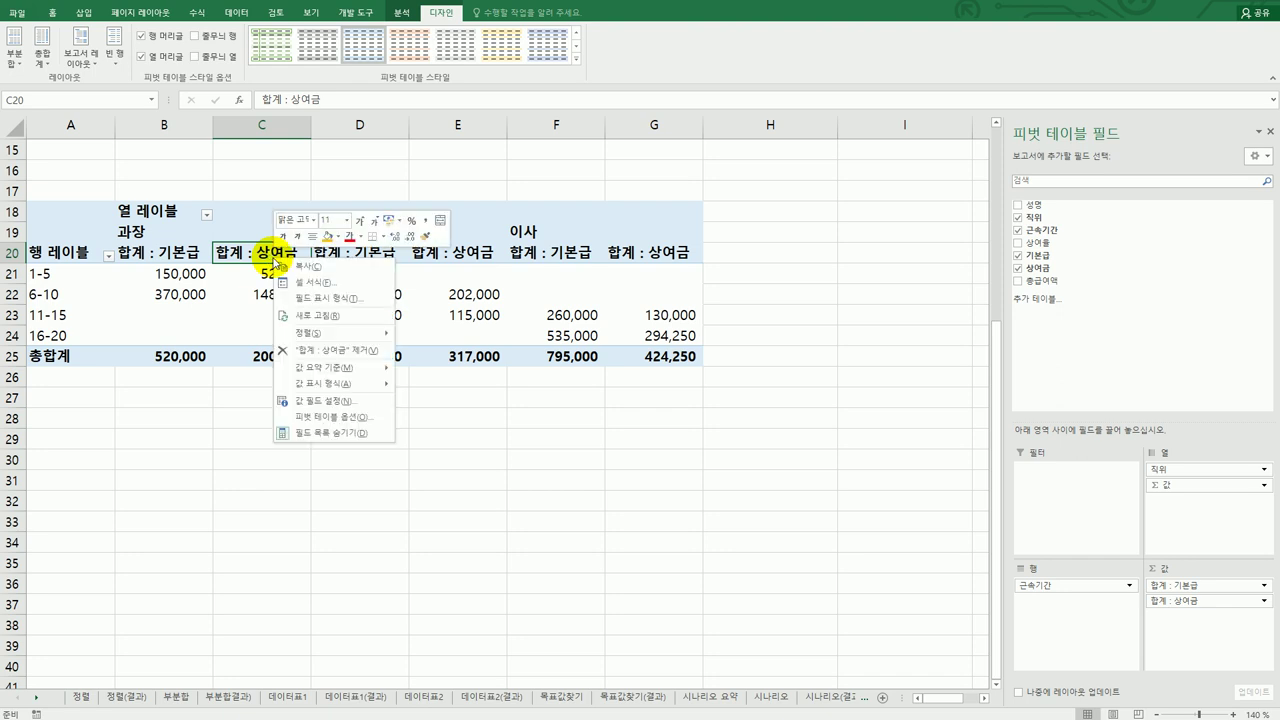
pyautogui.click(348, 416)
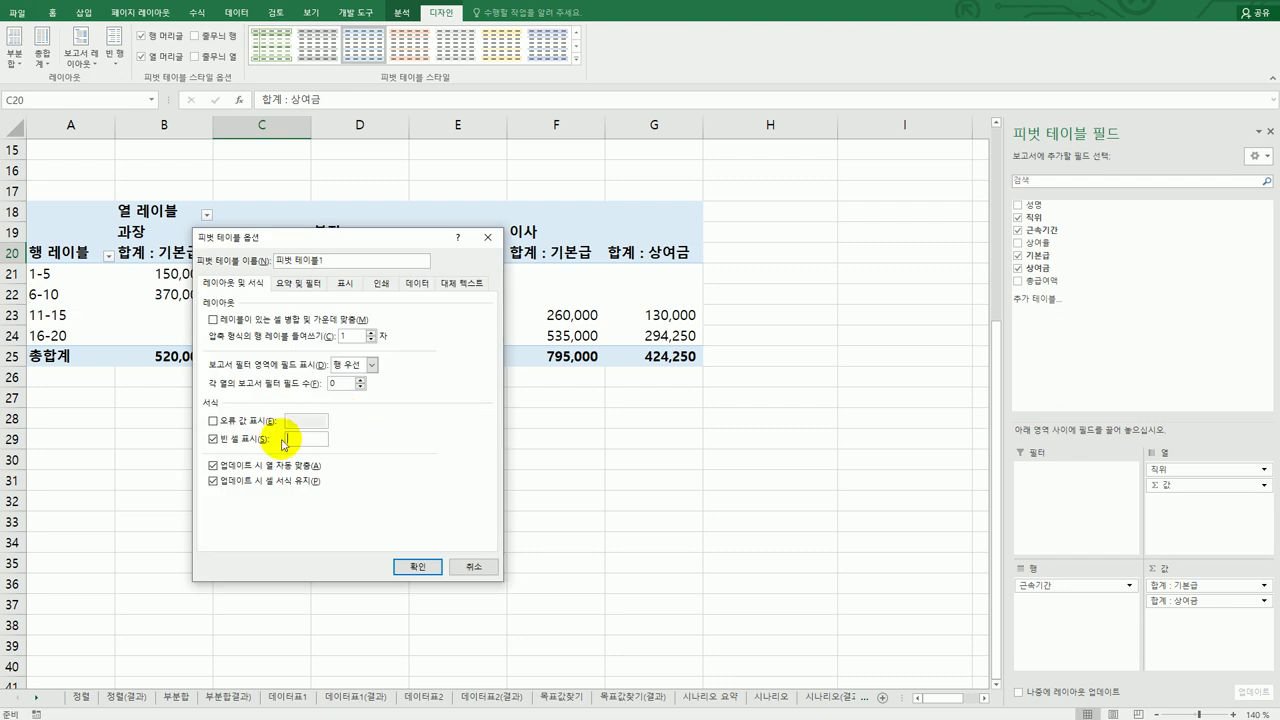
pyautogui.write('-')
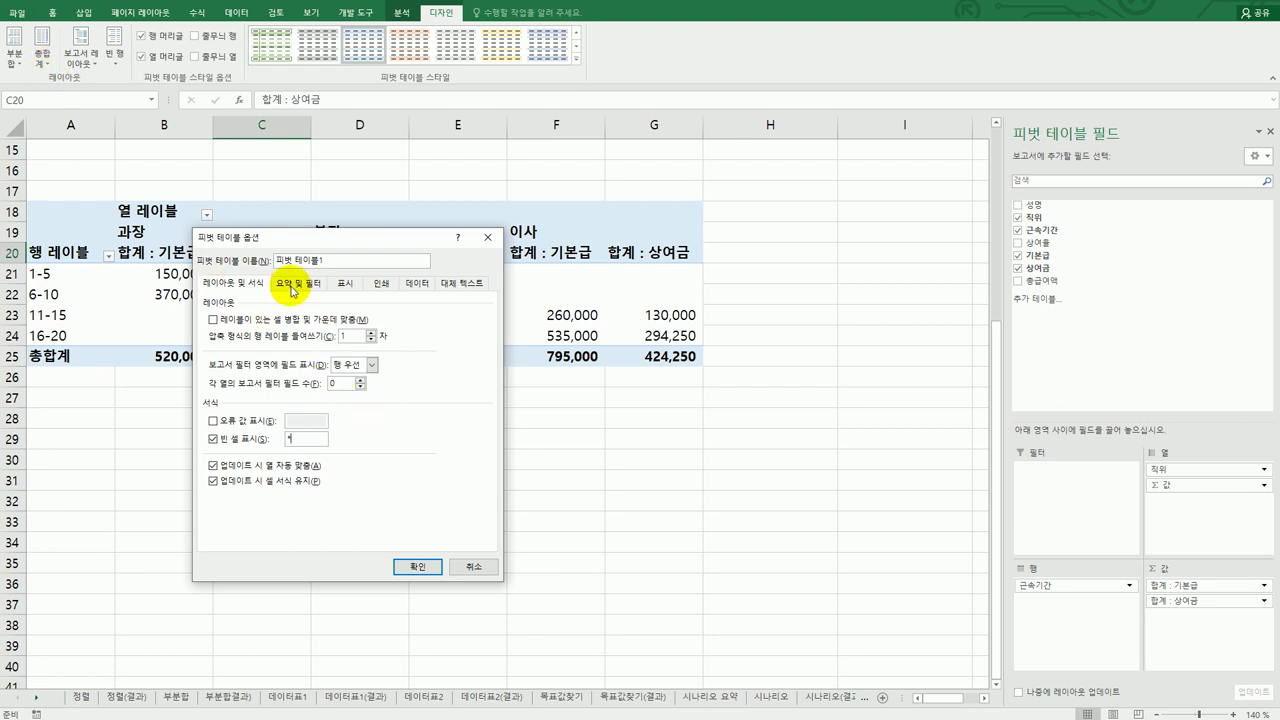
pyautogui.click(293, 285)
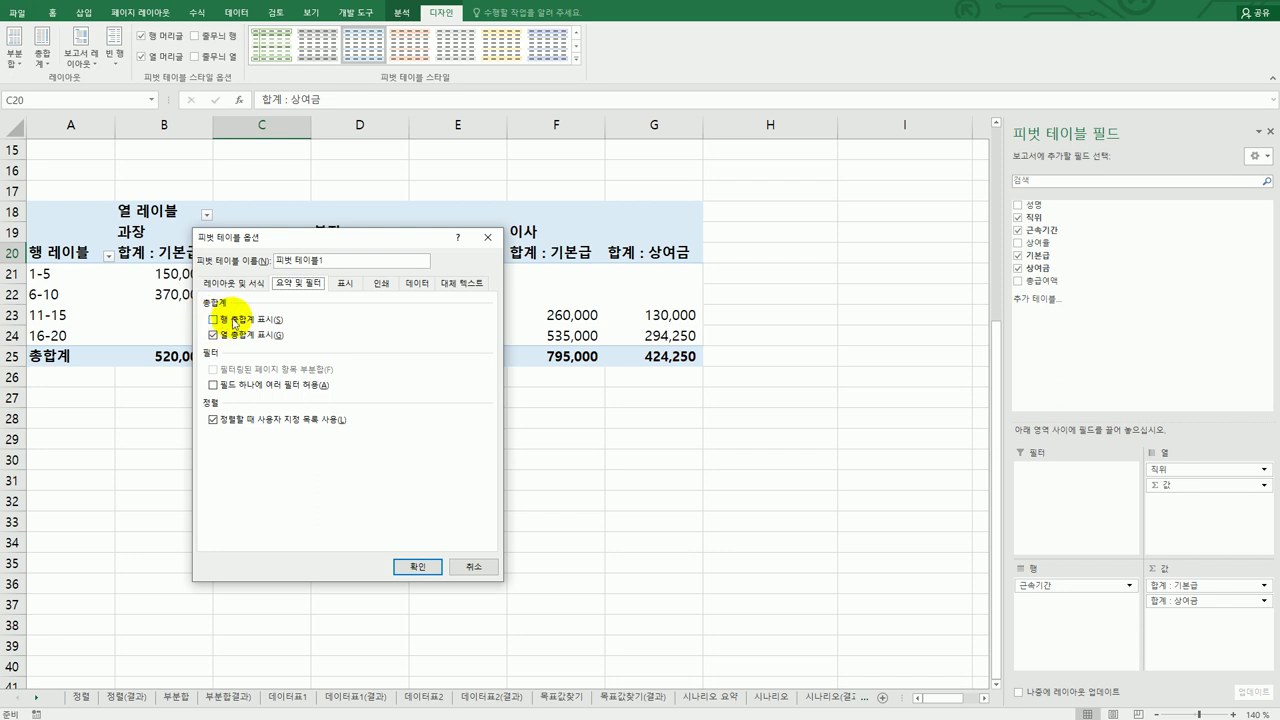
pyautogui.click(416, 564)
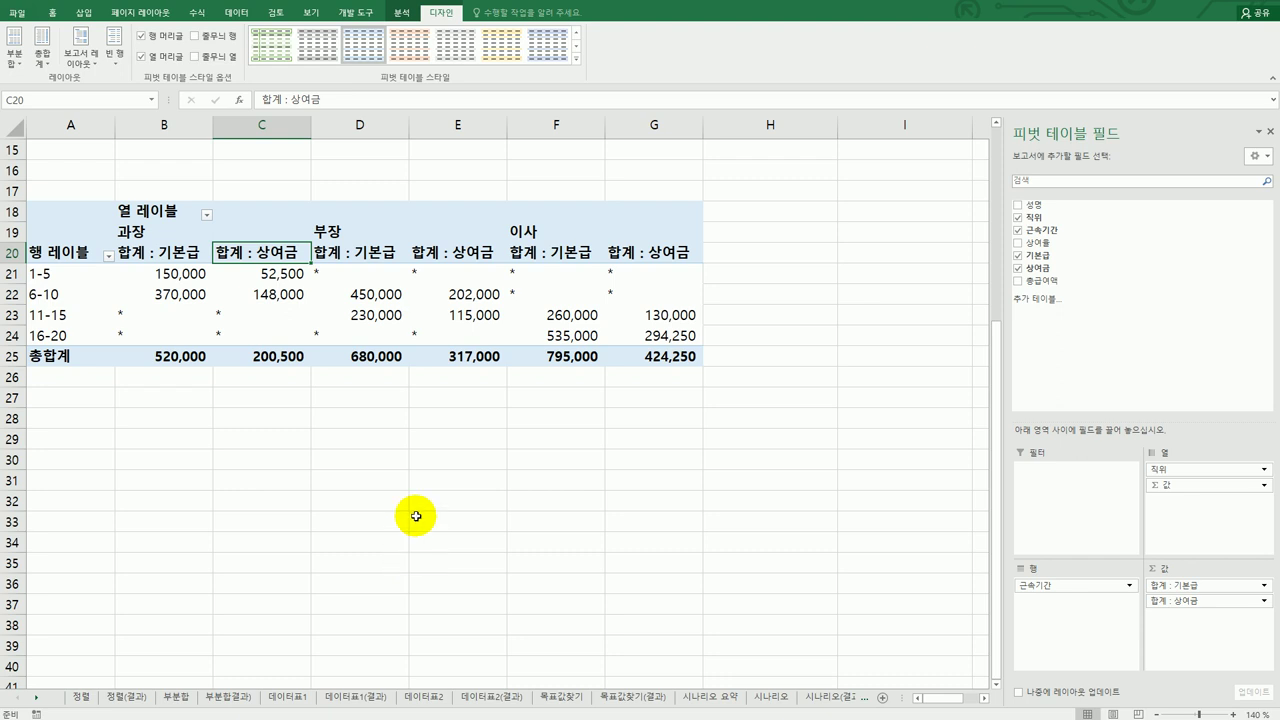
# Display the pivot table's report layout in outline form (개요 형식)
pyautogui.click(77, 68)
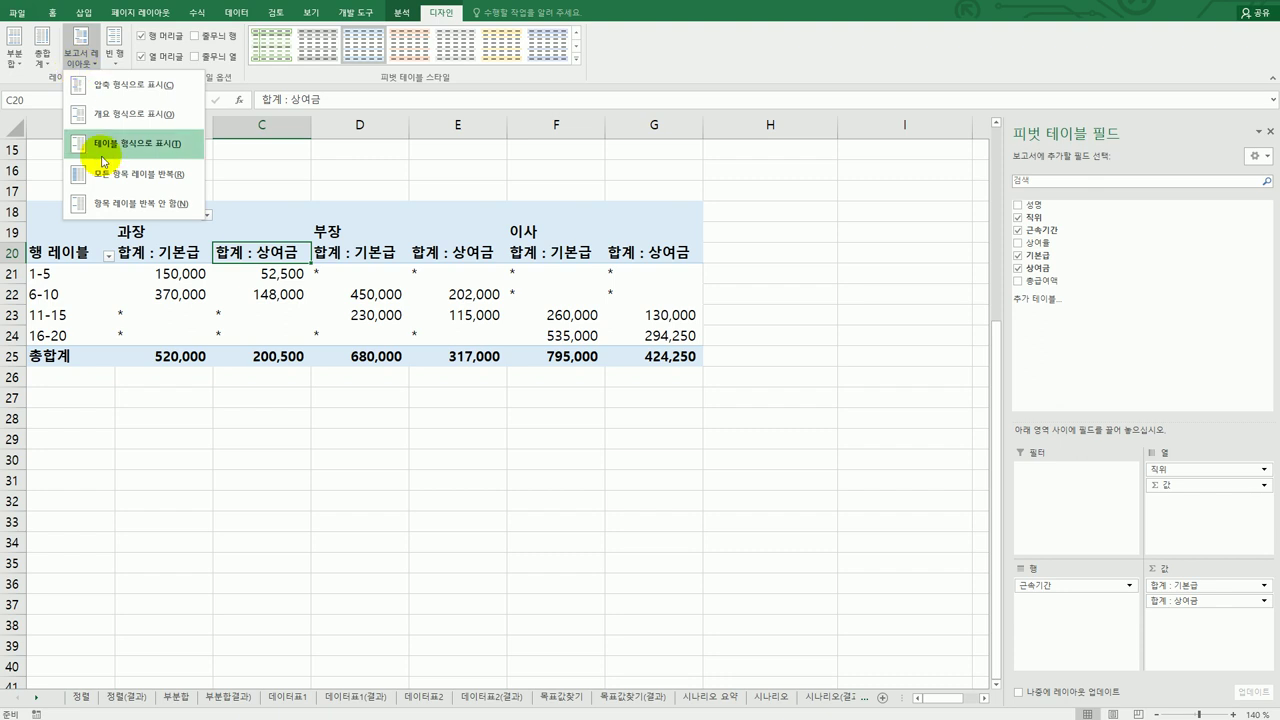
pyautogui.click(103, 115)
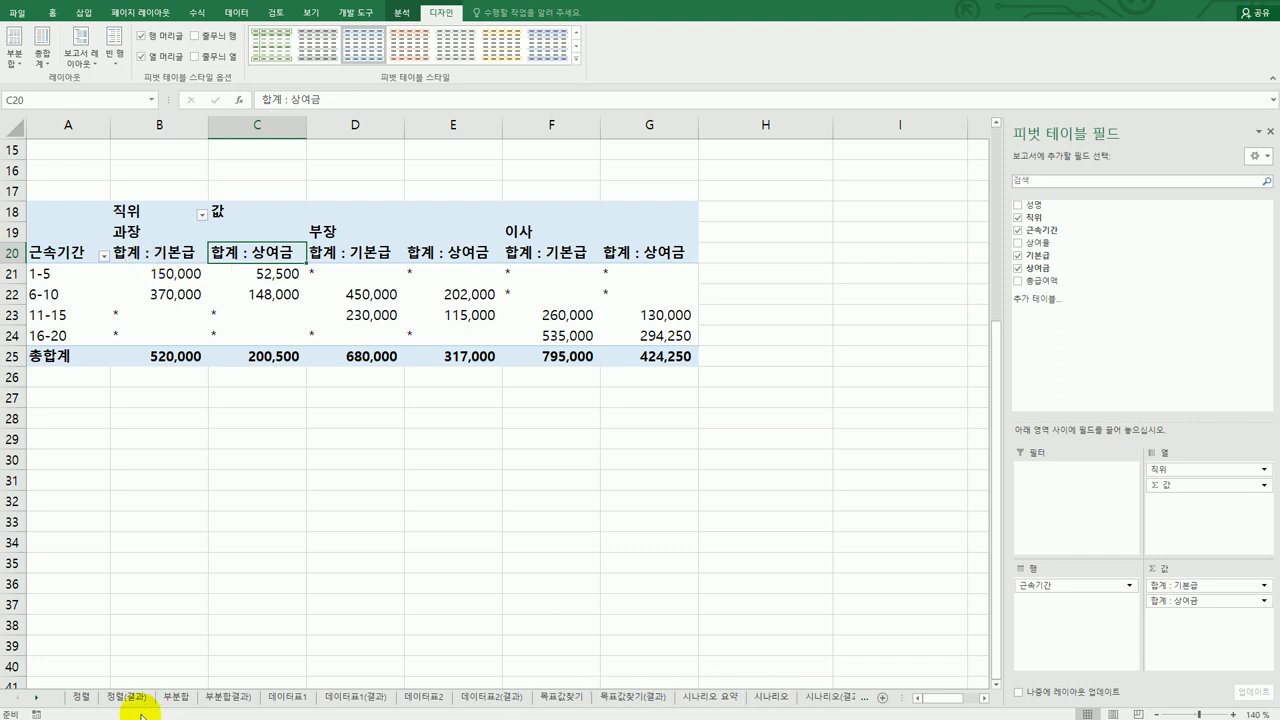
# Compare the finished pivot table on the 피벗테이블 sheet with the one on the 피벗테이블(결과) sheet
pyautogui.click(36, 700)
pyautogui.click(36, 700)
pyautogui.click(36, 700)
pyautogui.click(36, 700)
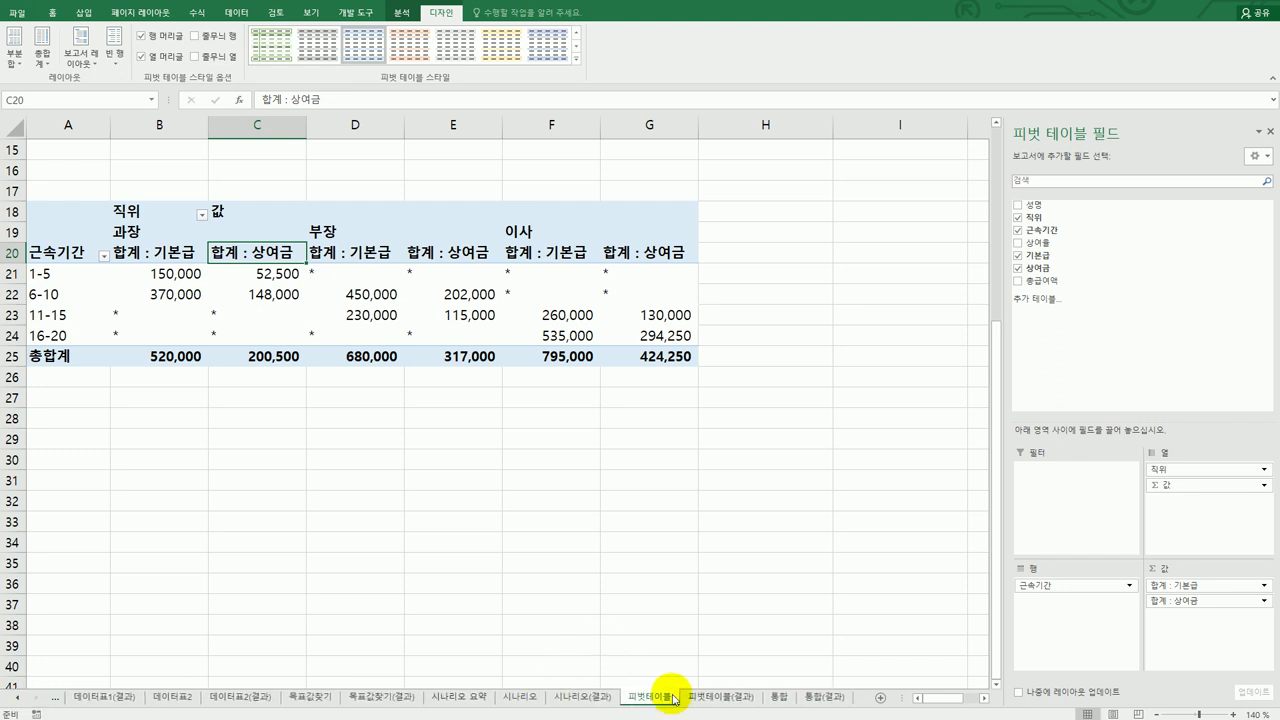
pyautogui.click(720, 697)
pyautogui.scroll(-4, 720, 668)
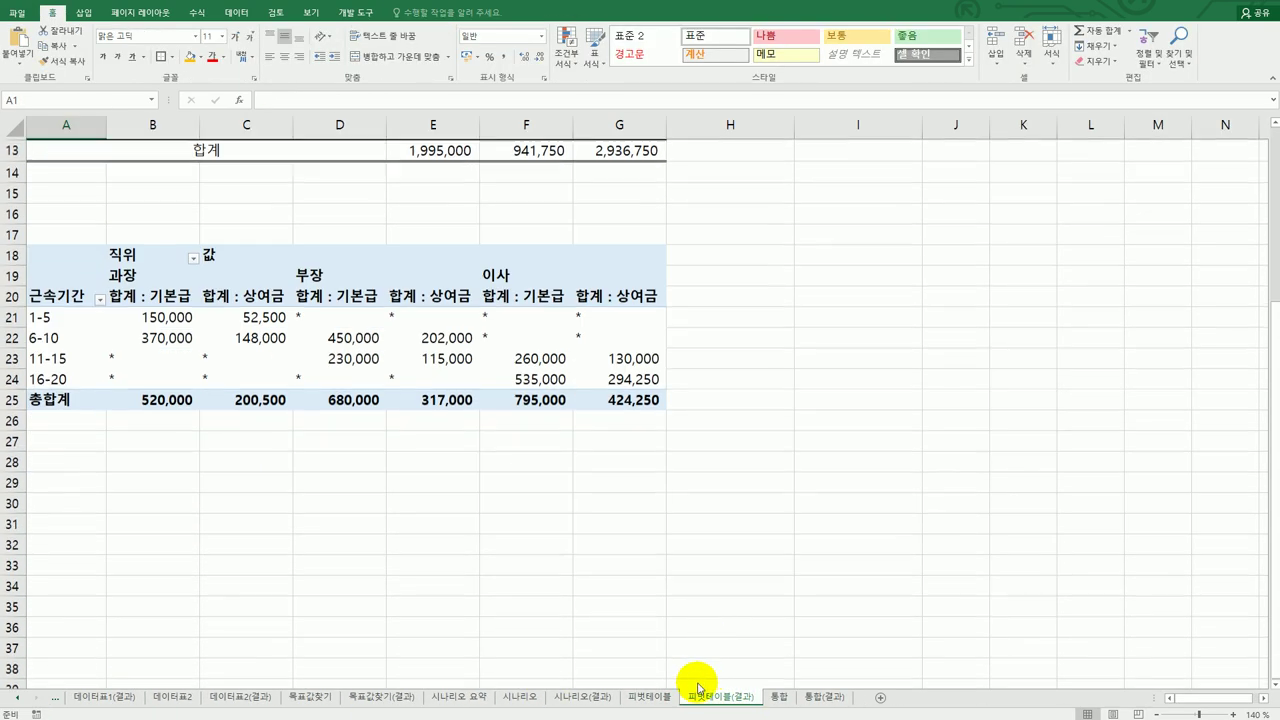
pyautogui.click(652, 697)
pyautogui.scroll(2, 829, 524)
pyautogui.scroll(4, 829, 524)
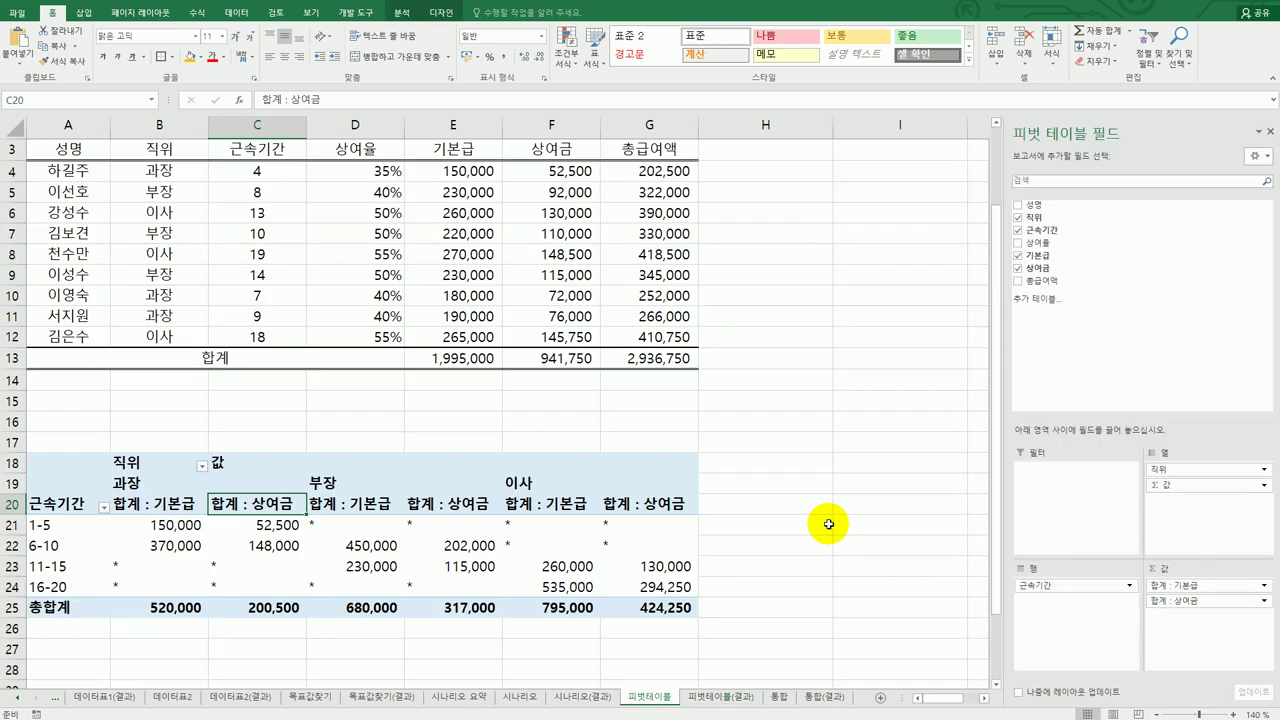
# Review the source range A3:G12 without the 합계 row and where the pivot table's data source can be changed
pyautogui.click(578, 340)
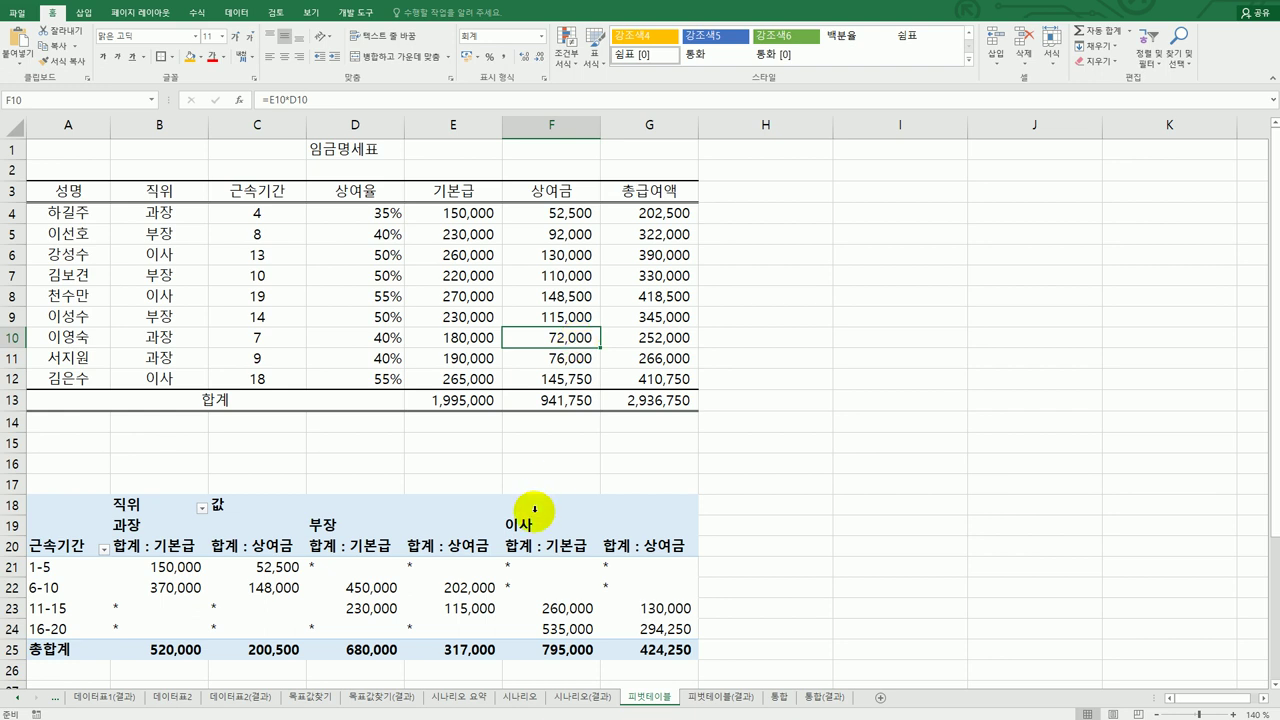
pyautogui.click(545, 547)
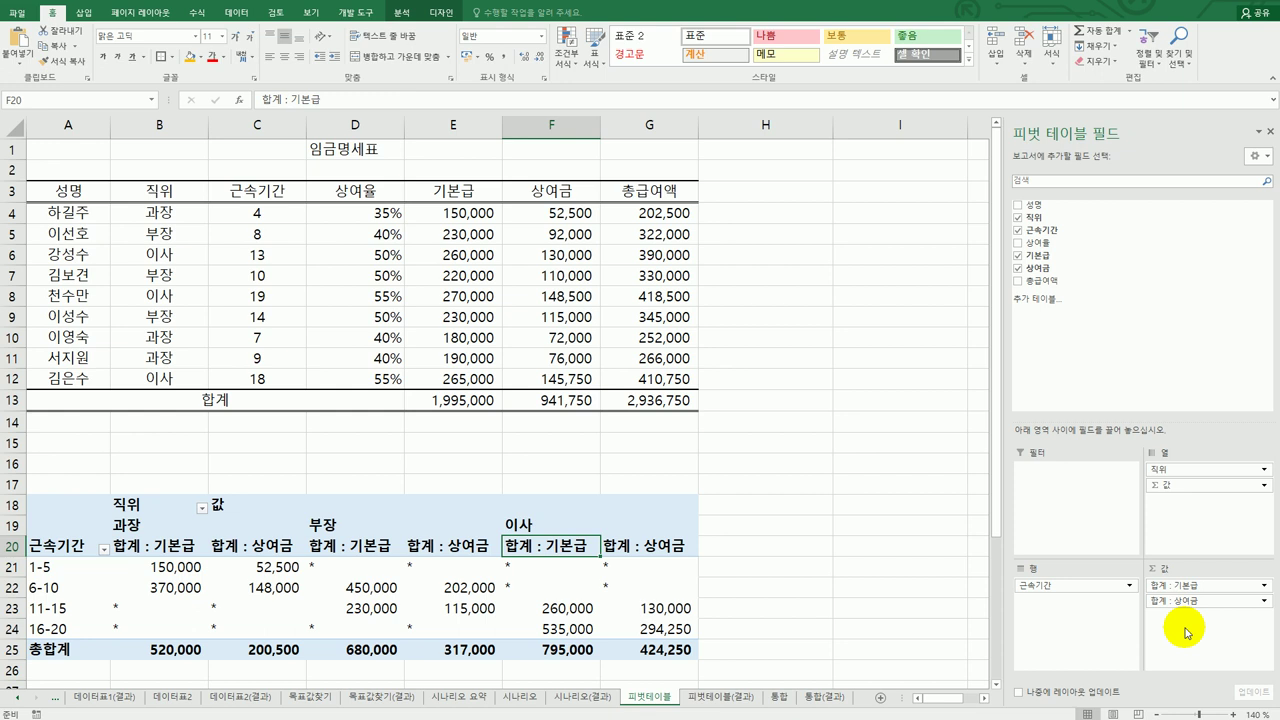
pyautogui.moveTo(240, 399); pyautogui.dragTo(619, 395)
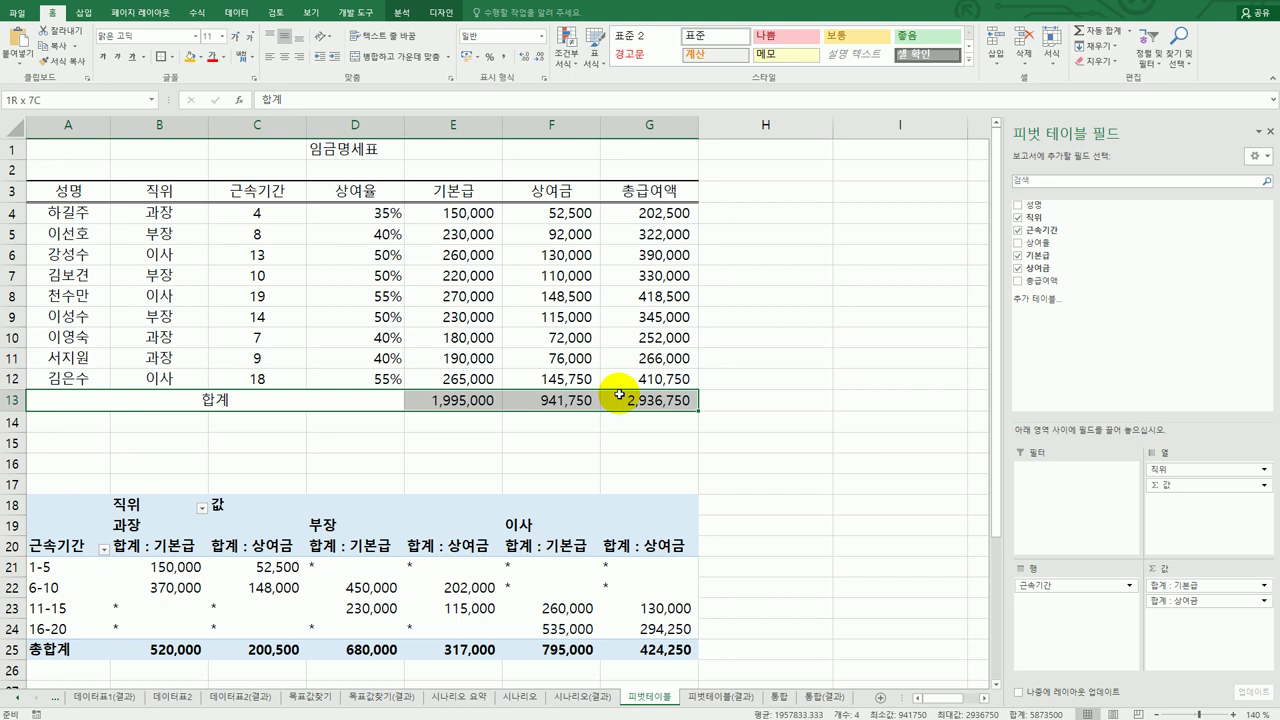
pyautogui.click(505, 608)
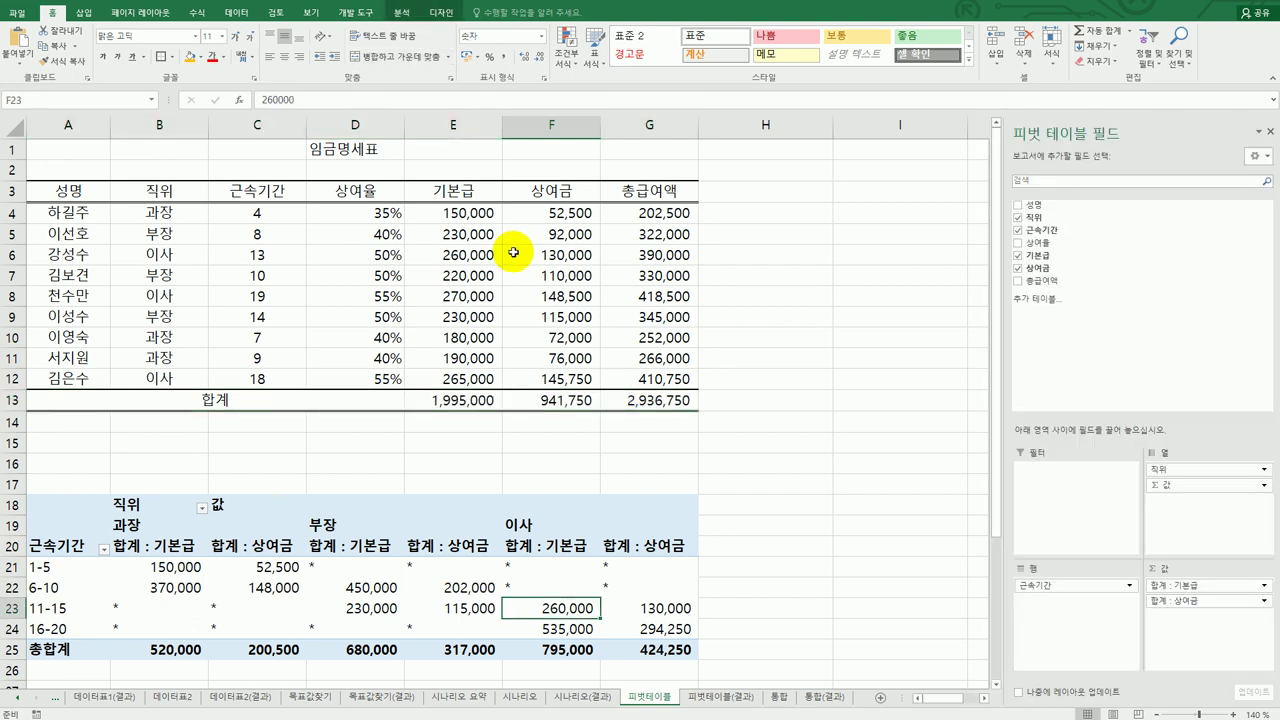
pyautogui.moveTo(95, 191); pyautogui.dragTo(657, 376)
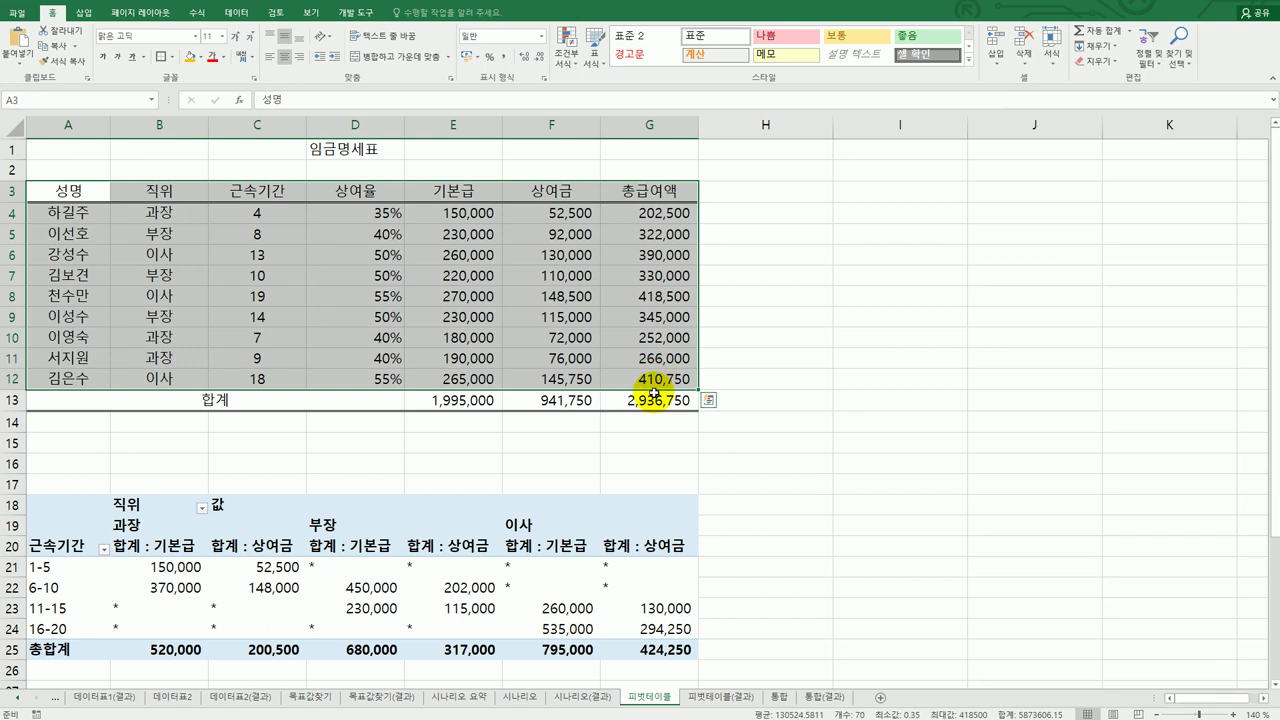
pyautogui.click(548, 566)
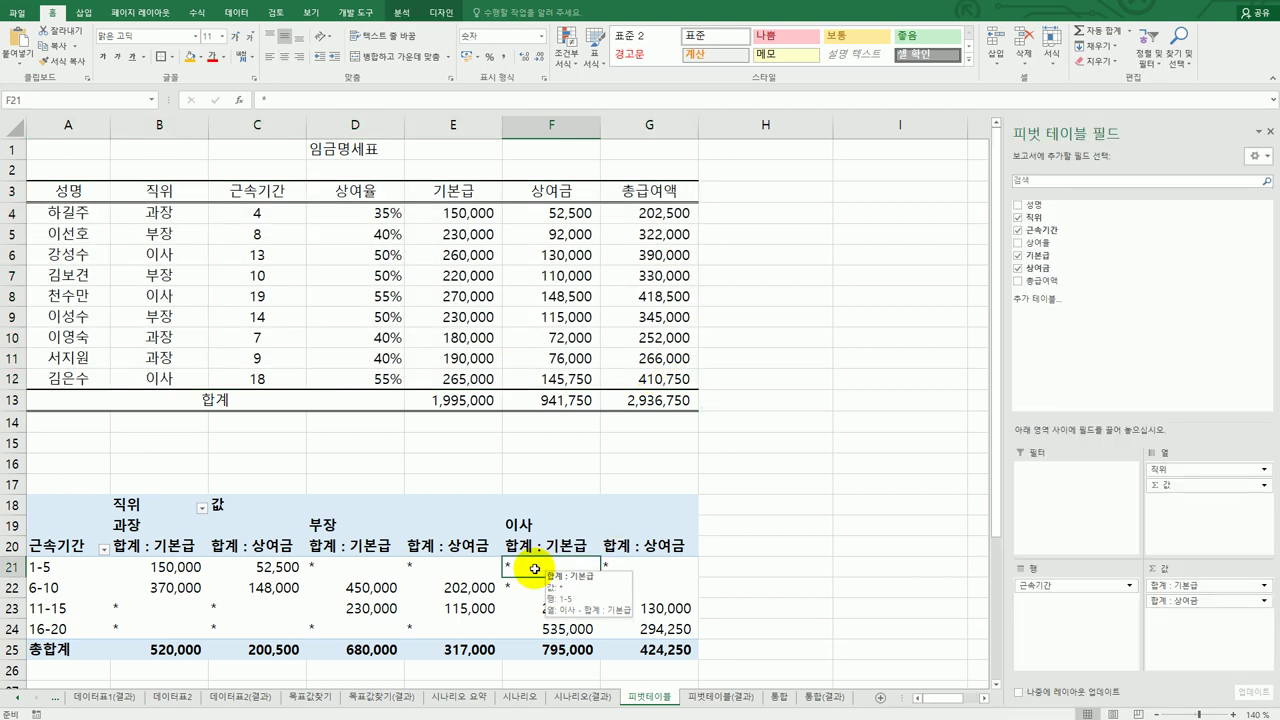
pyautogui.click(402, 13)
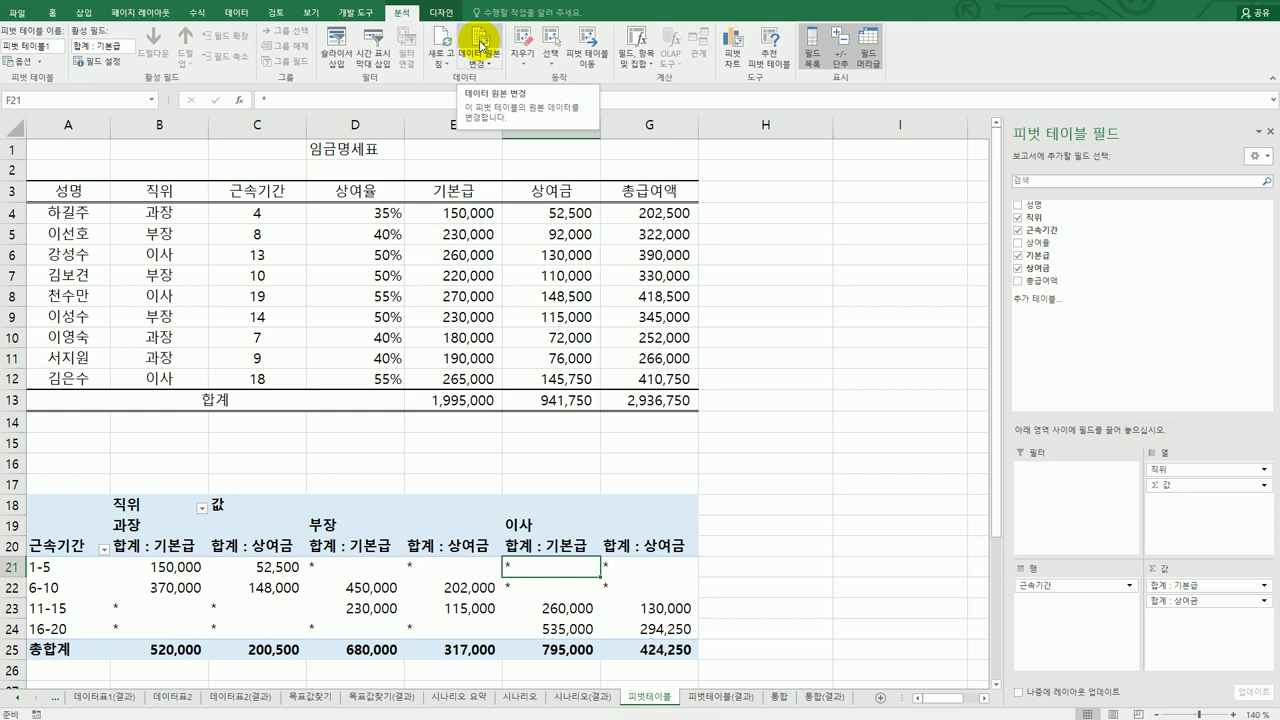
pyautogui.click(797, 373)
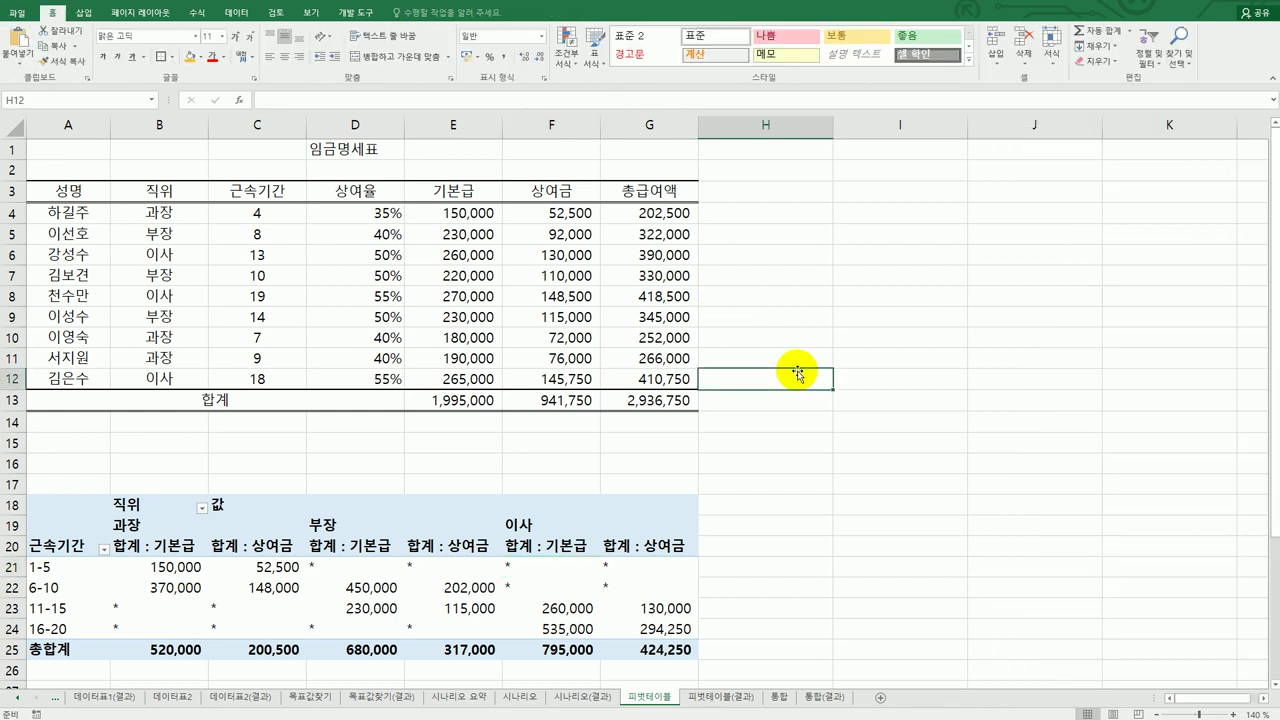